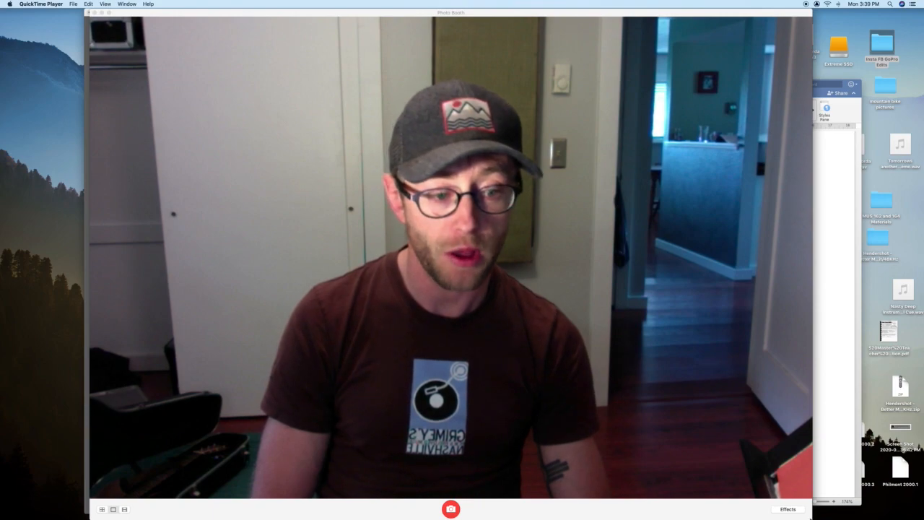
Shrink the Photo Booth webcam window and rearrange it and the Live window so that the Operator device is uncovered.
left_click(811, 517)
left_click_drag(811, 517, 330, 204)
left_click_drag(280, 31, 763, 329)
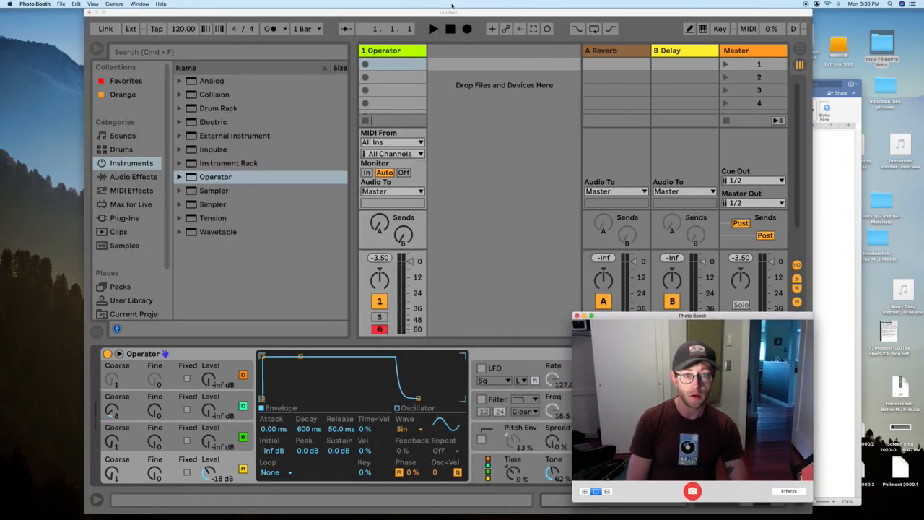
left_click_drag(458, 12, 400, 13)
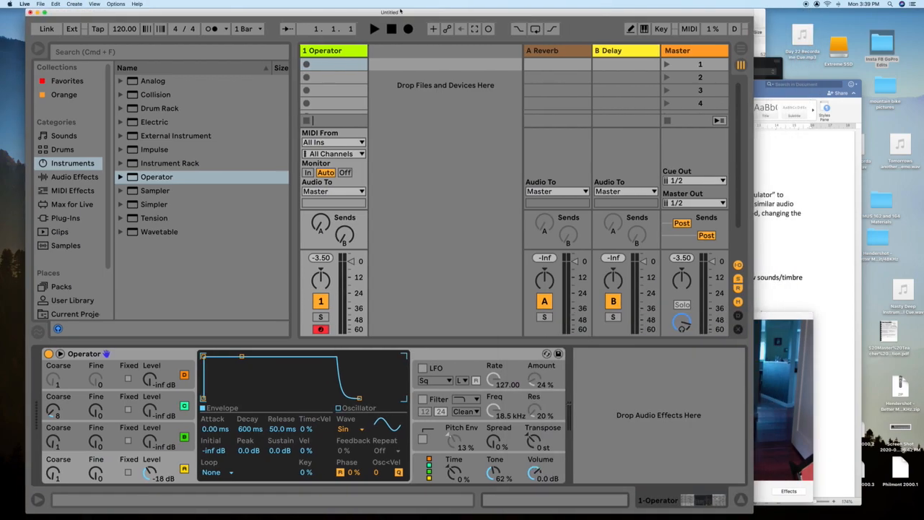
left_click(783, 326)
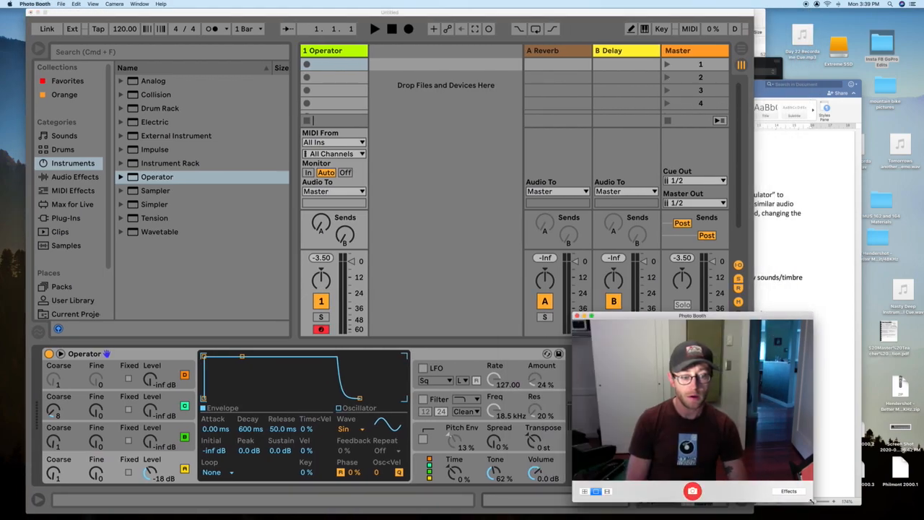
left_click_drag(812, 500, 786, 484)
left_click_drag(671, 317, 785, 351)
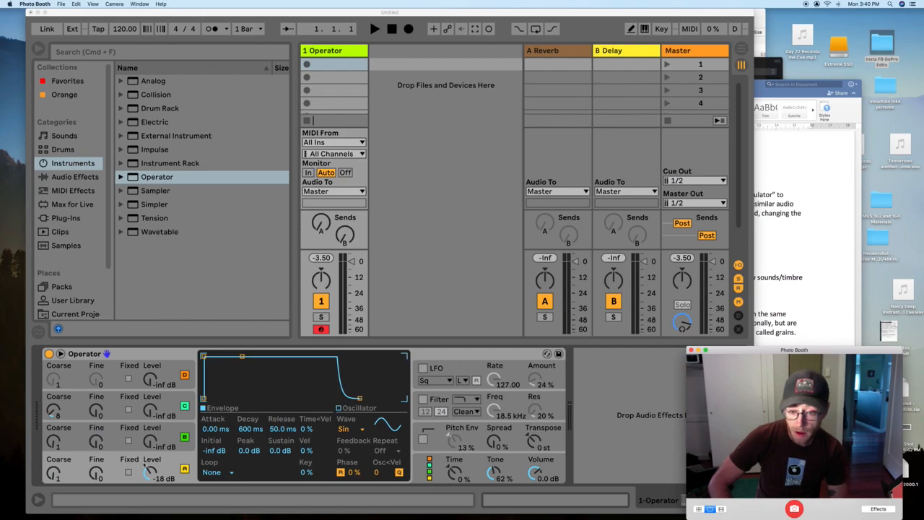
Examine the waveform and envelope settings of each of Operator's four oscillators, A through D.
left_click(174, 440)
left_click(172, 410)
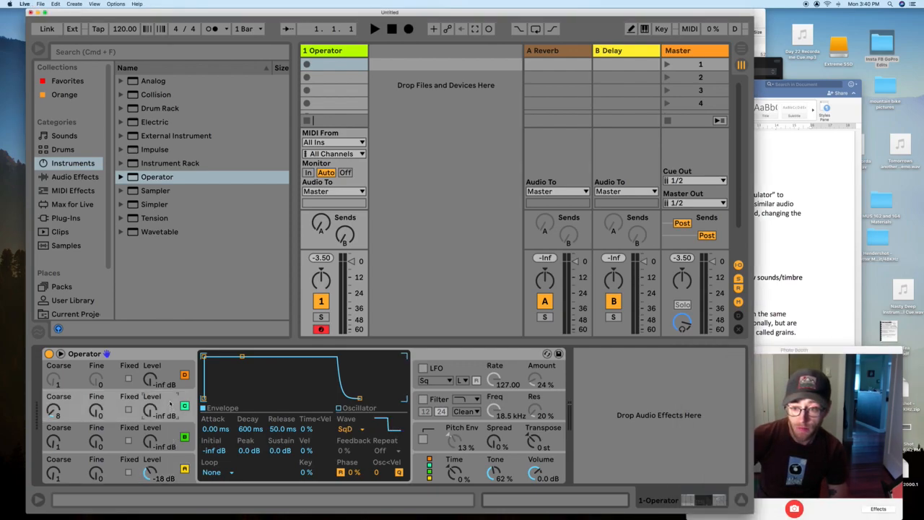
left_click(175, 375)
left_click(183, 435)
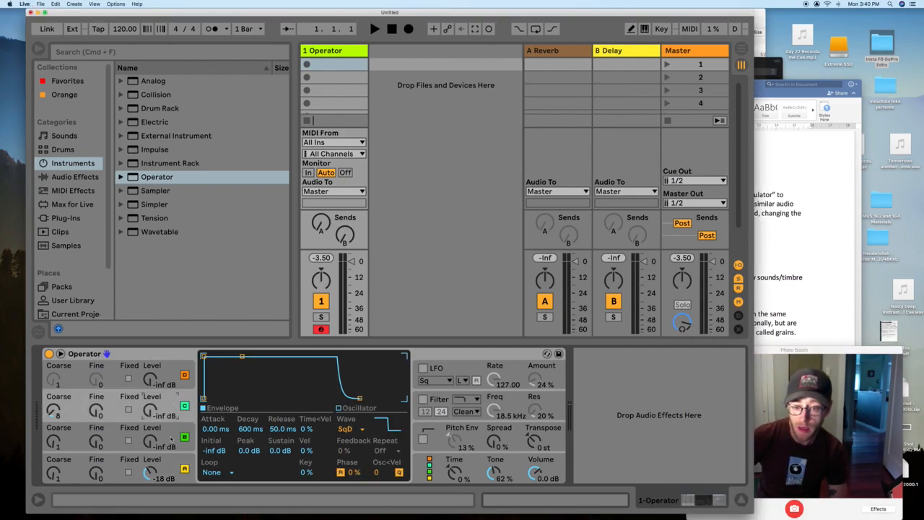
left_click(172, 438)
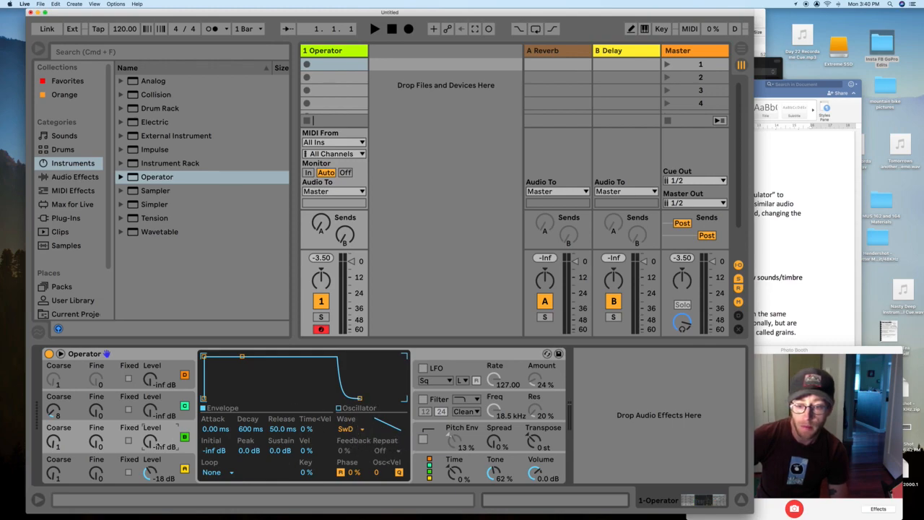
left_click(168, 469)
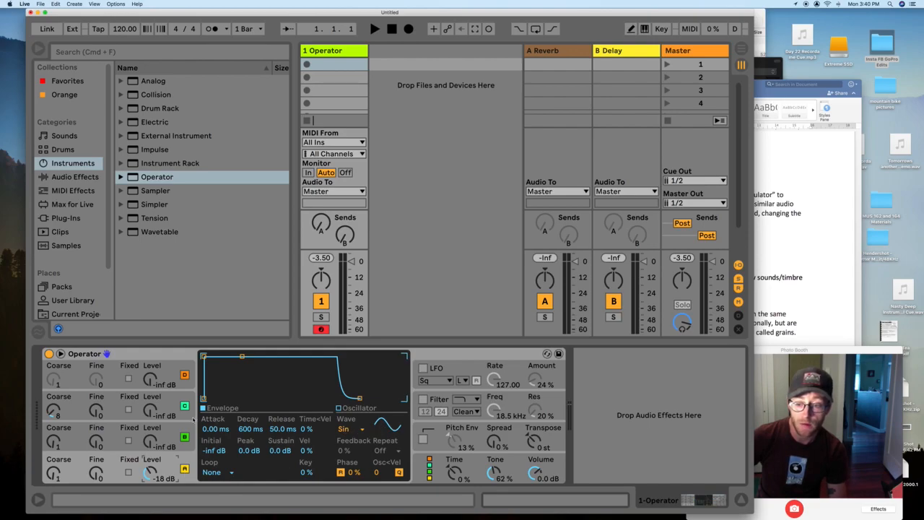
left_click(168, 436)
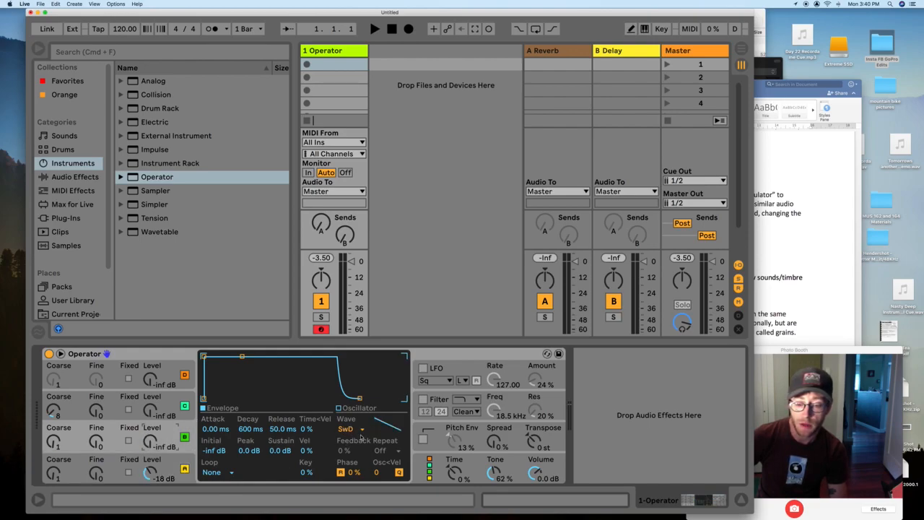
left_click(170, 410)
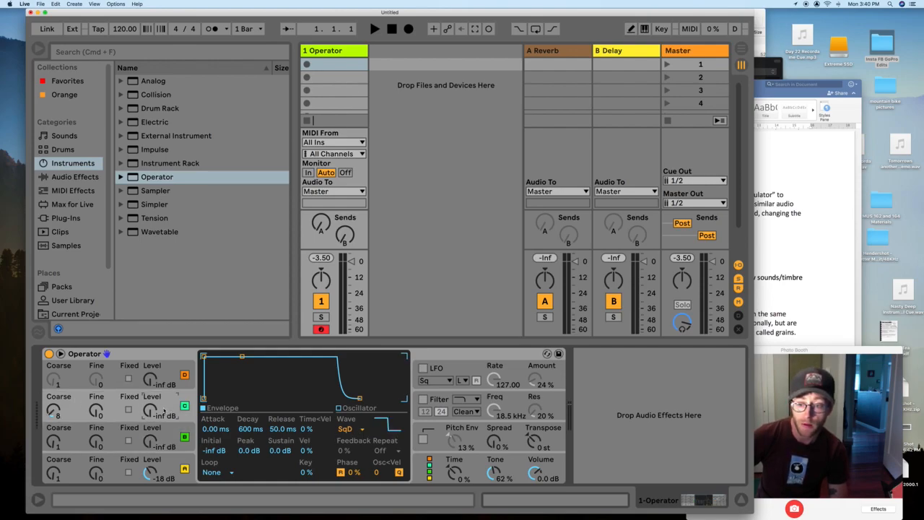
left_click(173, 378)
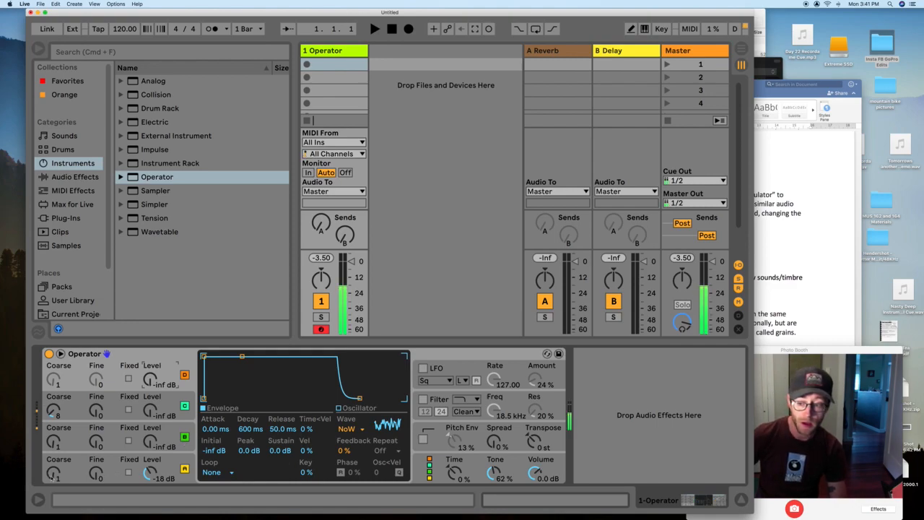
Audition oscillator A with a coarse tuning of 3 and a raised fine tuning, restoring coarse to 1 and fine to 0.
left_click_drag(52, 477, 52, 464)
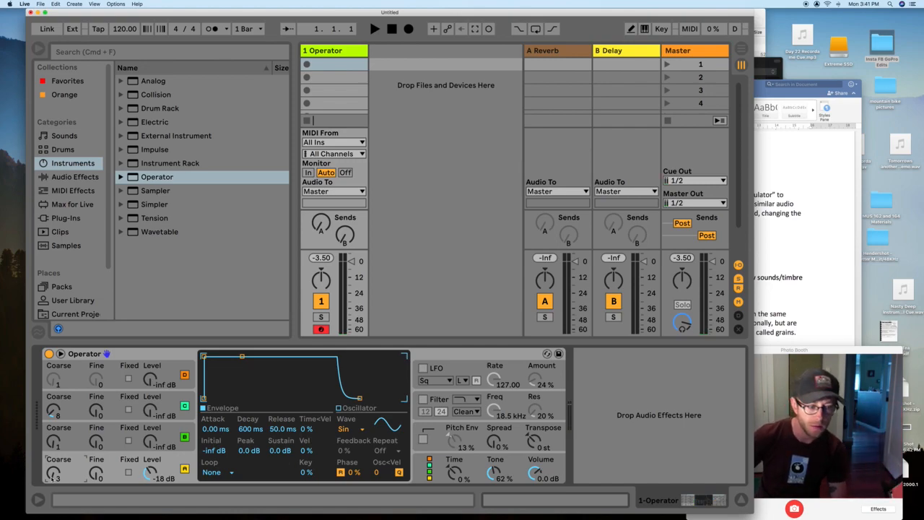
mouse_move(53, 472)
left_mouse_down()
mouse_move(52, 461)
mouse_move(53, 481)
left_mouse_up()
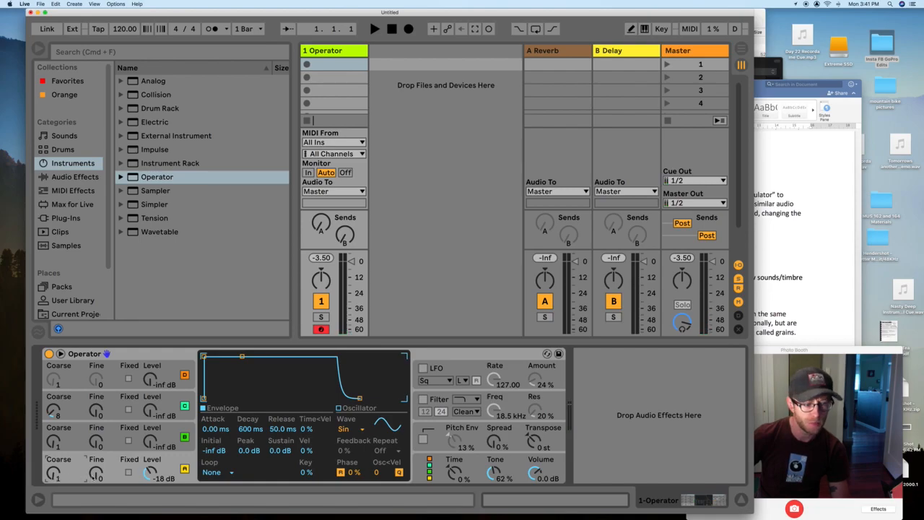
left_click_drag(96, 473, 96, 412)
left_click_drag(92, 478, 92, 488)
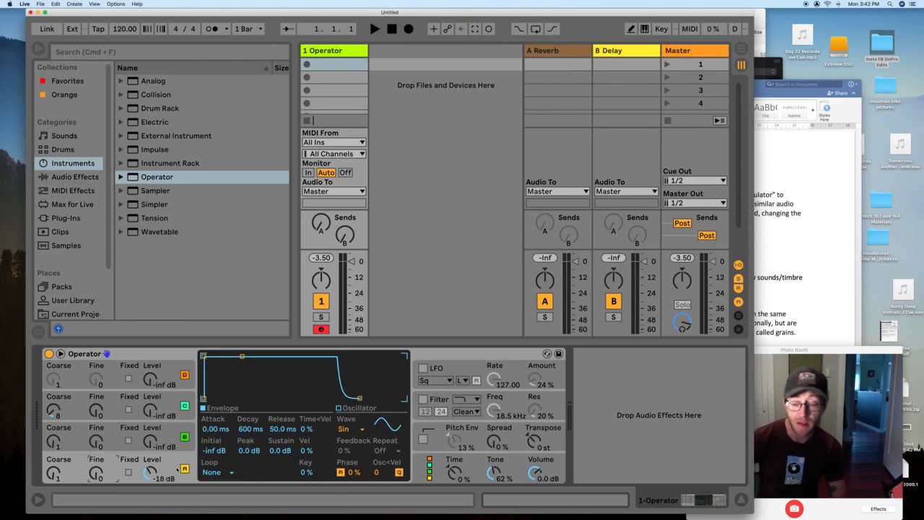
Set oscillator C's coarse tuning to 0.5 and level to -12 dB, and oscillator B's level to -24 dB.
left_click(168, 437)
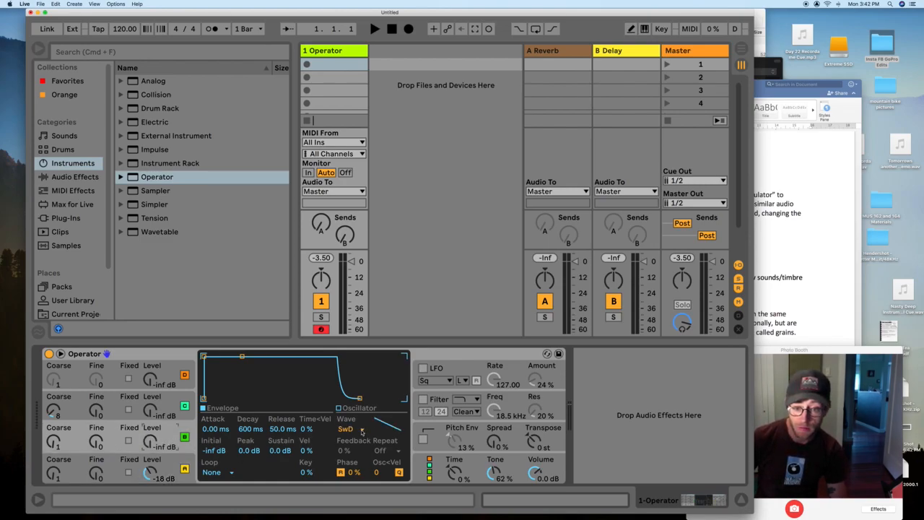
mouse_move(151, 442)
left_mouse_down()
mouse_move(150, 418)
mouse_move(151, 448)
left_mouse_up()
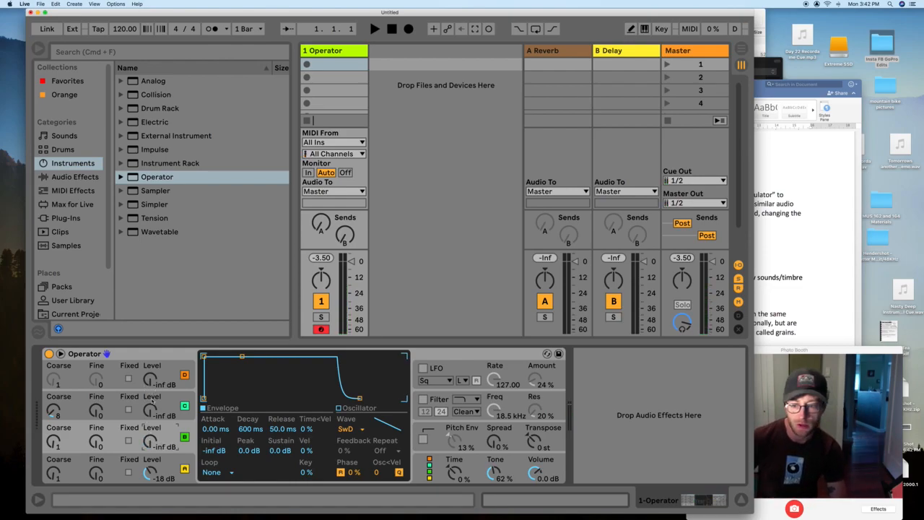
left_click_drag(150, 409, 150, 389)
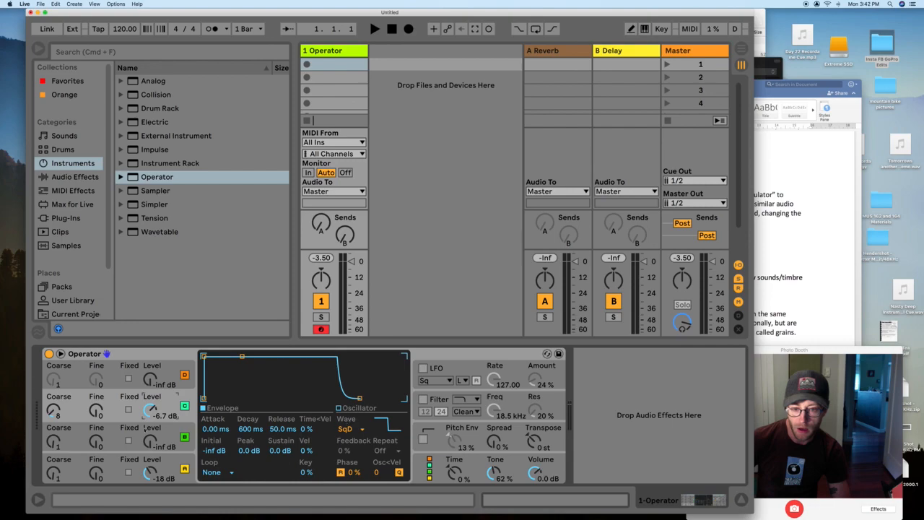
left_click_drag(53, 411, 52, 434)
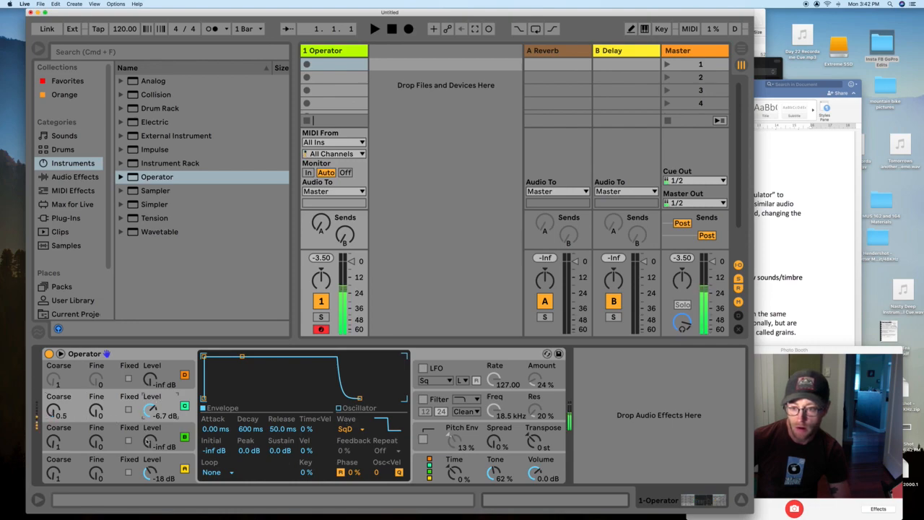
left_click_drag(150, 410, 149, 437)
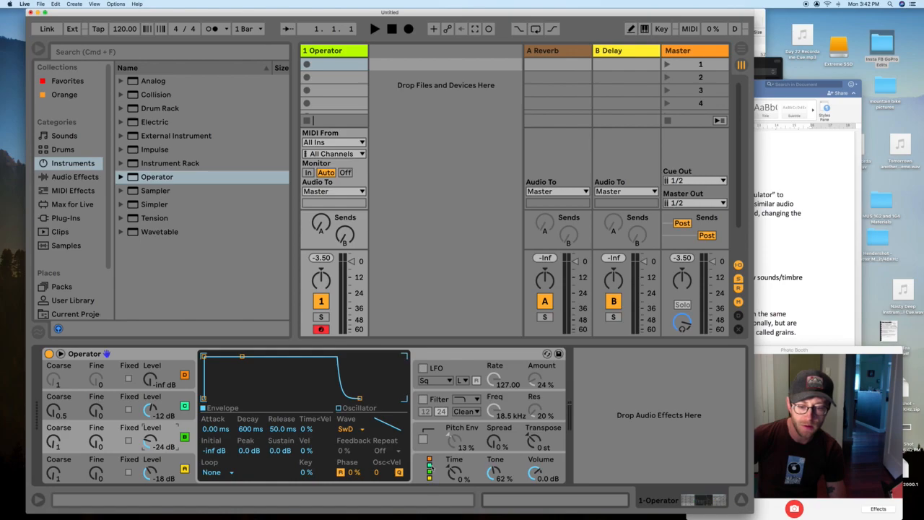
Set oscillator C to coarse 7 and level -28 dB, and oscillator B to coarse 4 and fine 95.
left_click(437, 474)
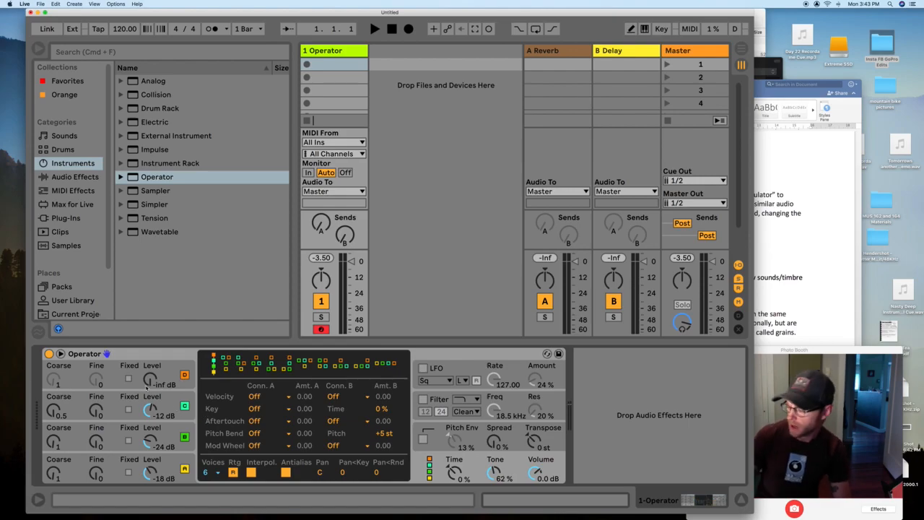
left_click(144, 387)
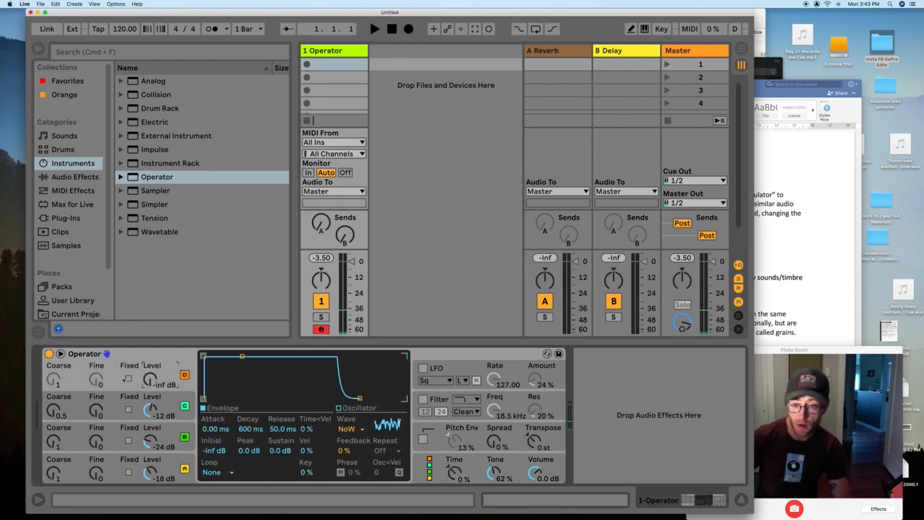
left_click_drag(145, 390, 150, 437)
mouse_move(53, 411)
left_mouse_down()
mouse_move(52, 390)
mouse_move(52, 425)
left_mouse_up()
left_click_drag(53, 442, 96, 423)
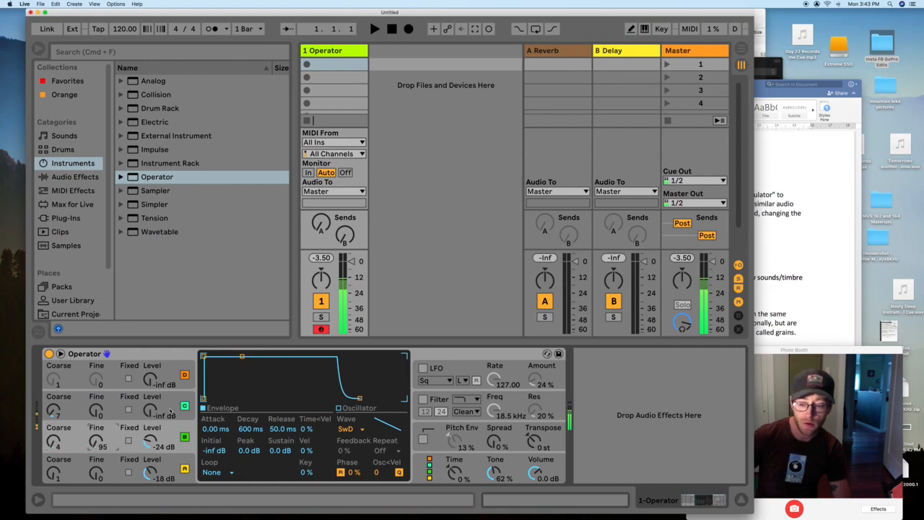
left_click_drag(150, 410, 150, 402)
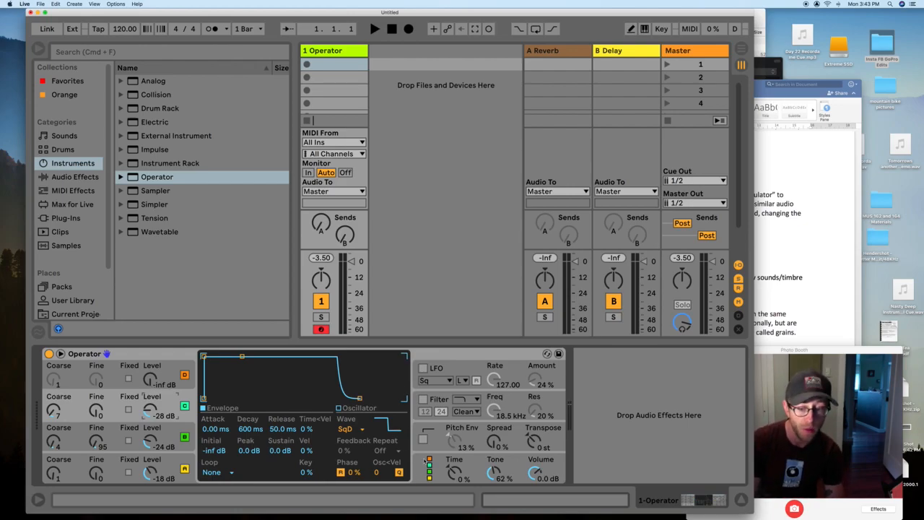
Try several of Operator's alternative routing algorithms and restore the one with all four oscillators stacked in series.
left_click(442, 465)
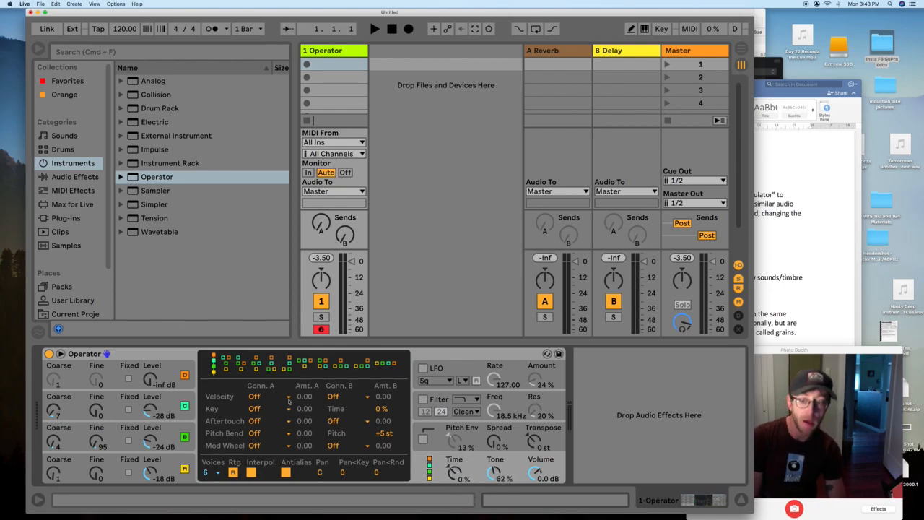
left_click(227, 365)
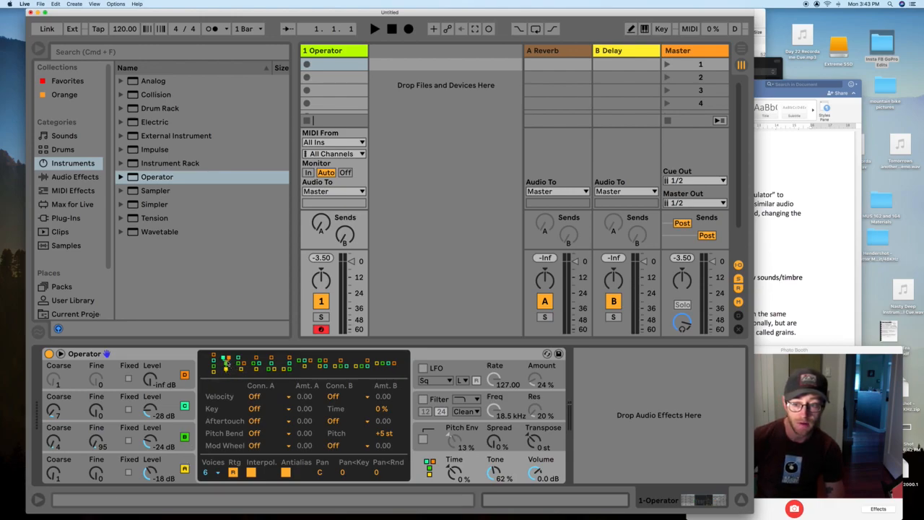
left_click(257, 371)
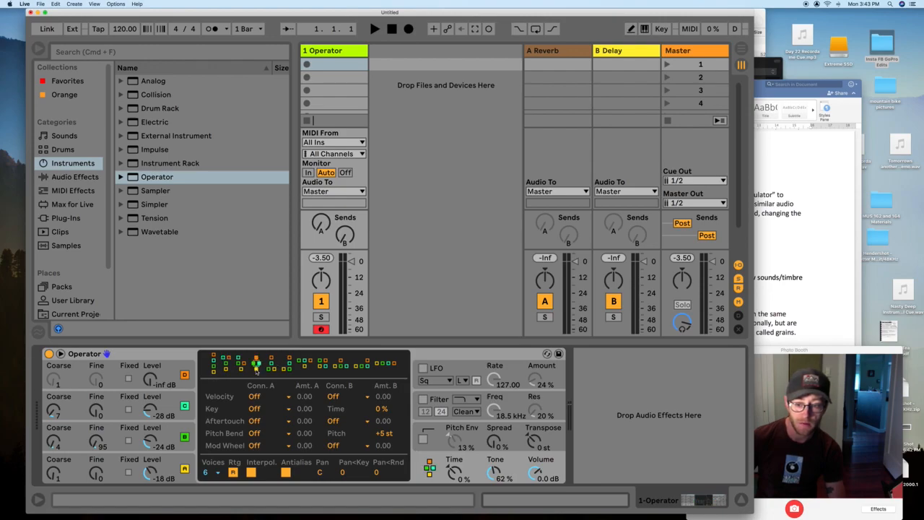
left_click(284, 371)
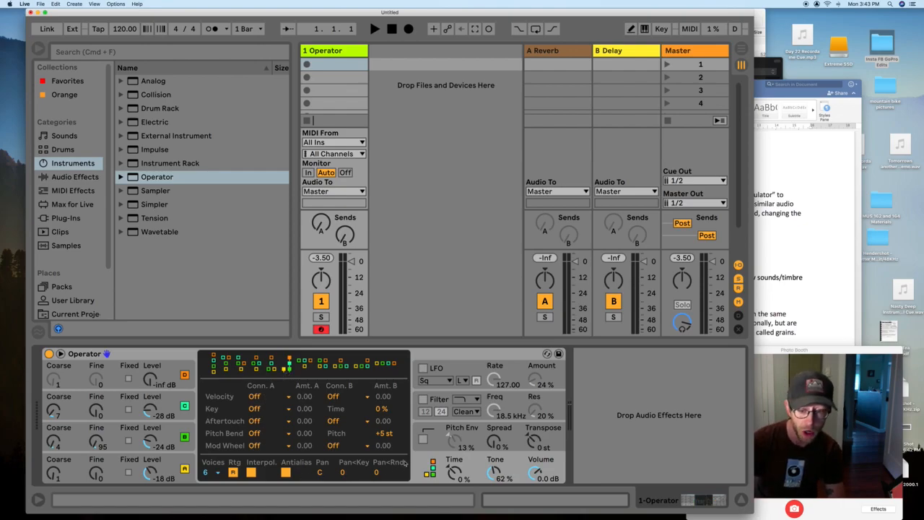
left_click(214, 367)
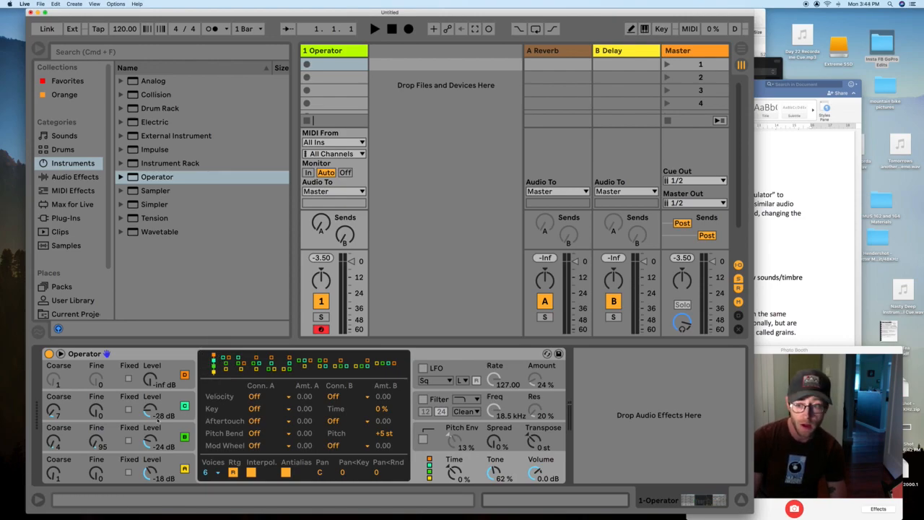
Lower oscillator B's level to -68 dB and switch oscillators D and C off and back on.
left_click_drag(148, 439, 149, 474)
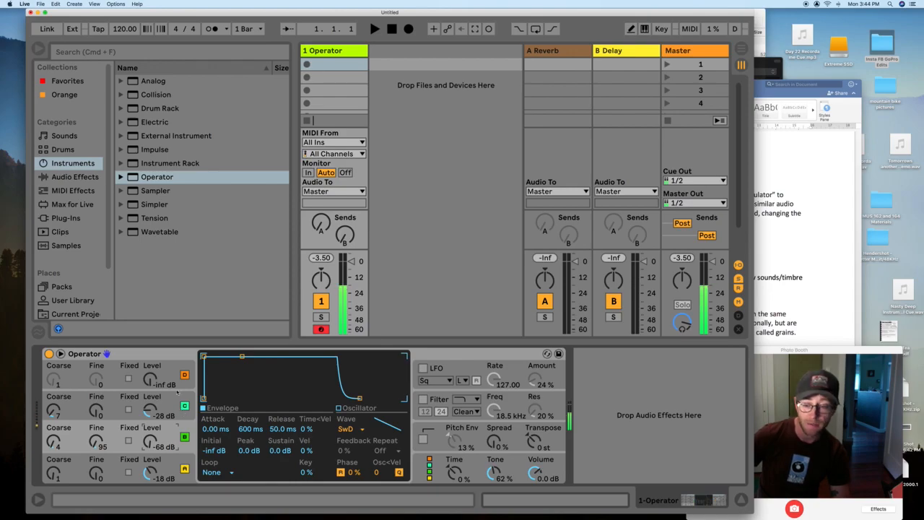
left_click(184, 375)
left_click(184, 406)
left_click(184, 405)
left_click(184, 375)
View oscillator B's harmonics in the Oscillator display and return to its Envelope display.
left_click(147, 451)
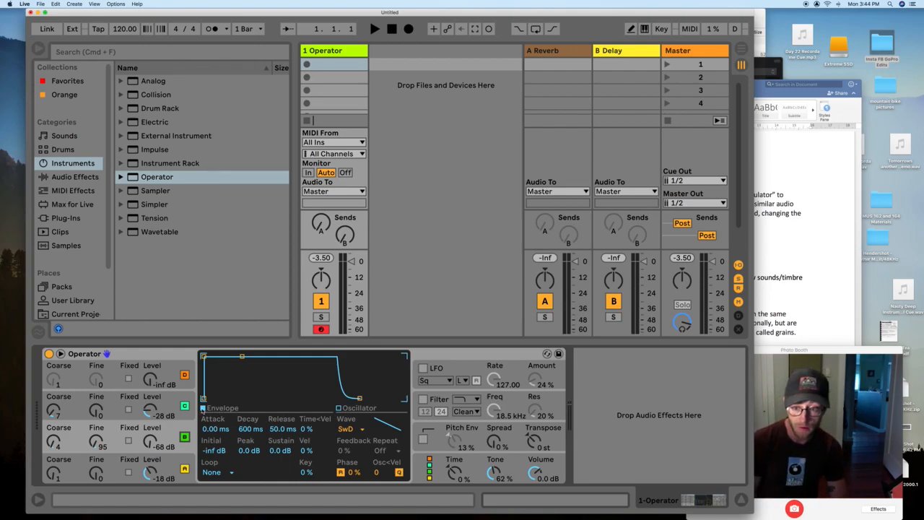
left_click(339, 408)
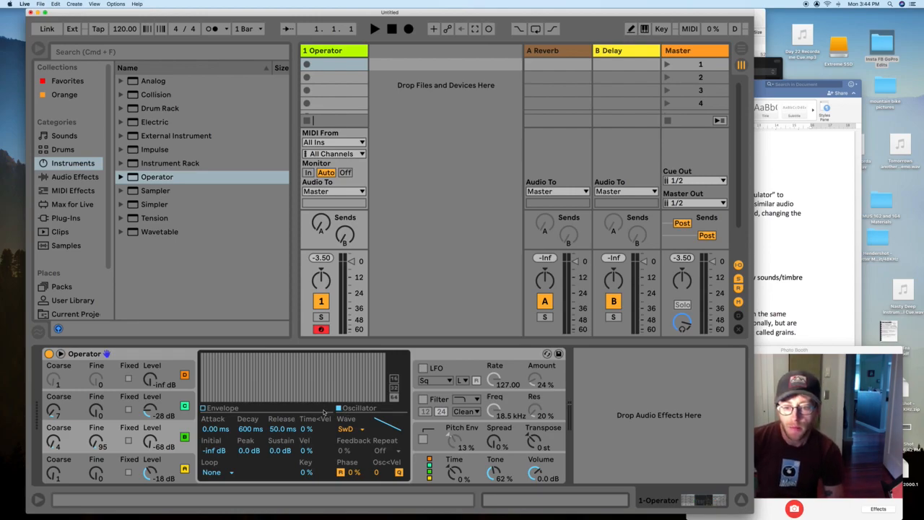
left_click(202, 408)
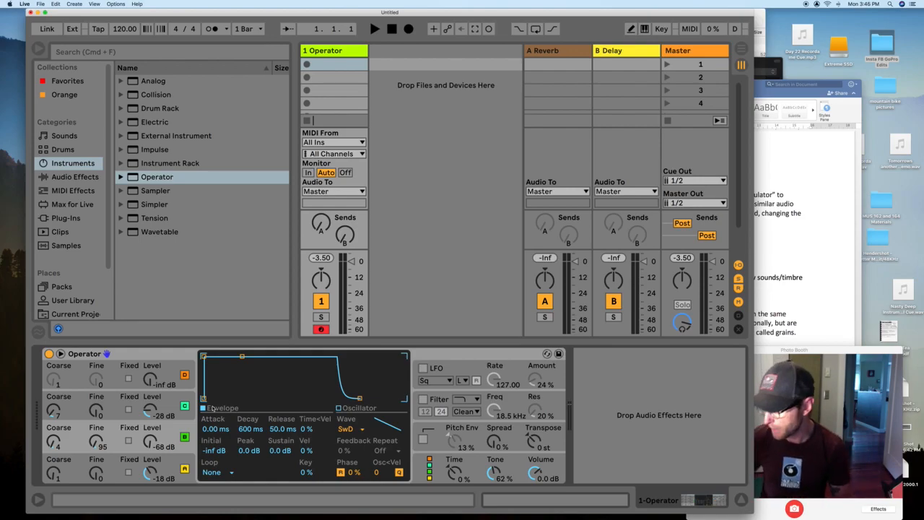
Switch off oscillators D and C, leaving only oscillators B and A active.
left_click(185, 375)
left_click(185, 406)
left_click(185, 437)
left_click(185, 407)
left_click(185, 406)
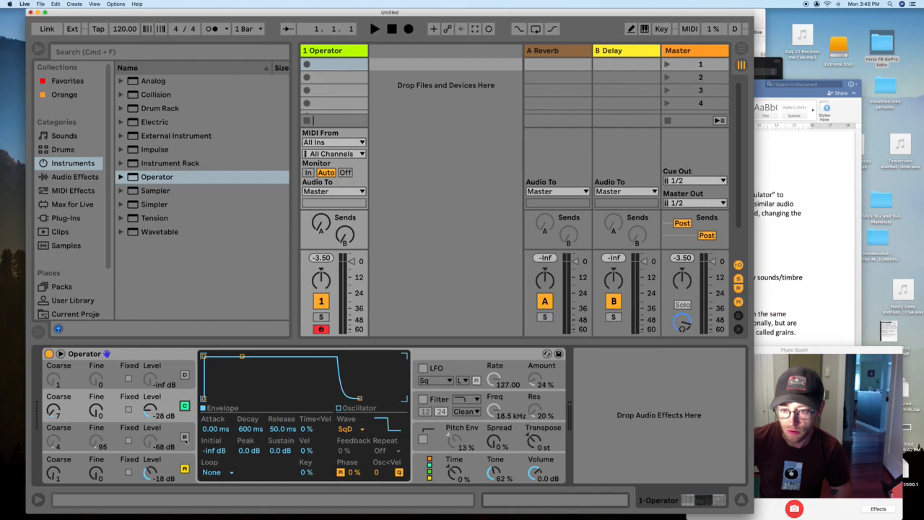
left_click(185, 437)
left_click(185, 406)
Set oscillator B's level to -22 dB, coarse tuning to 1 and fine tuning to 0.
left_click_drag(151, 440, 151, 406)
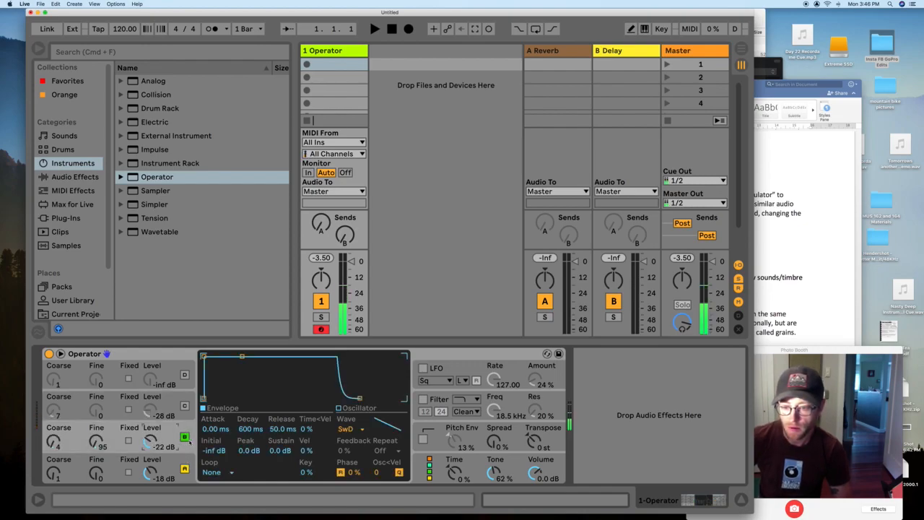
left_click_drag(54, 440, 96, 463)
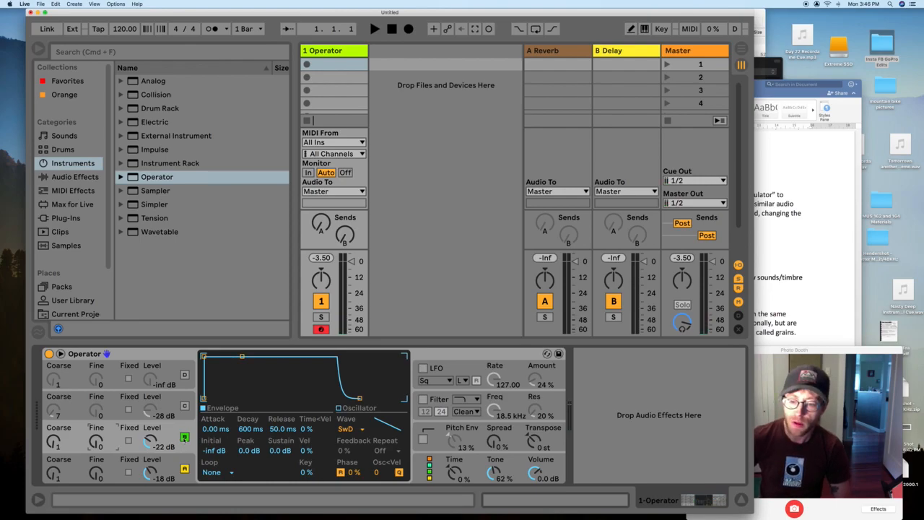
Shape oscillator A's envelope with an attack of 1.42 ms, a decay of 719 ms and a sustain of -25 dB.
left_click(177, 468)
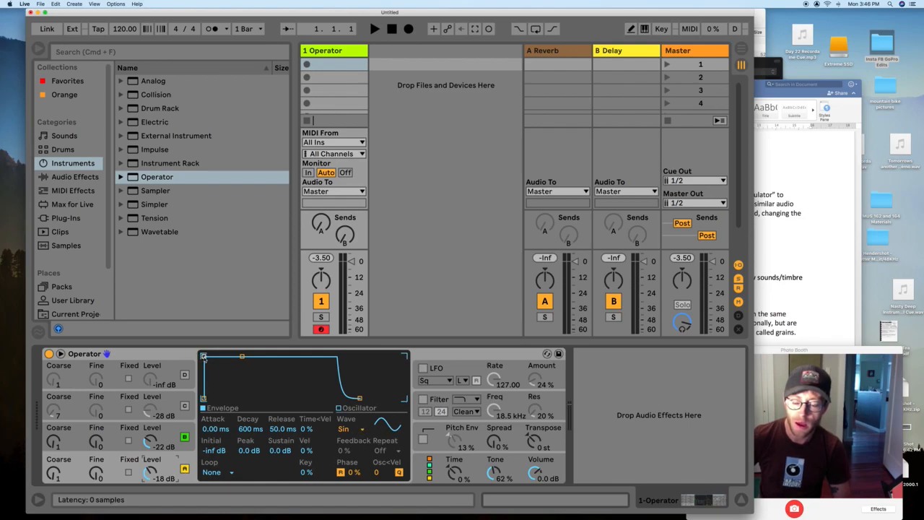
left_click_drag(204, 356, 276, 357)
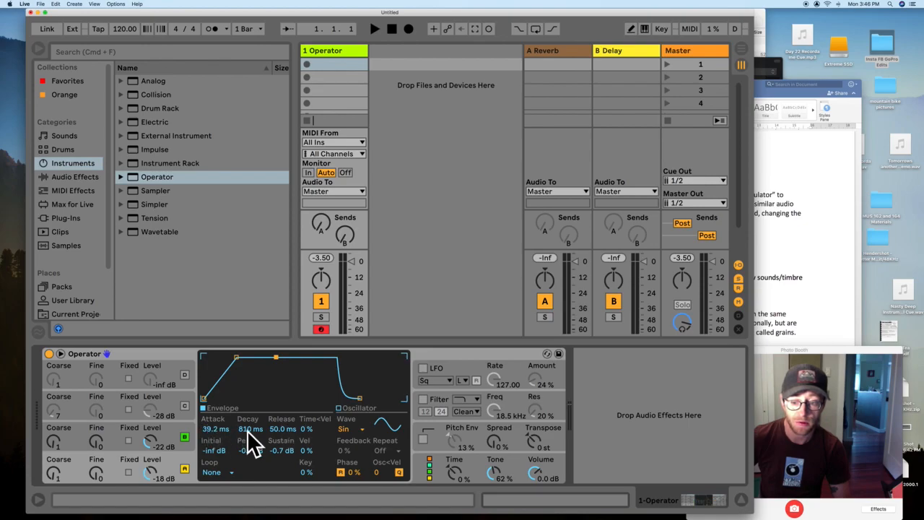
left_click(236, 358)
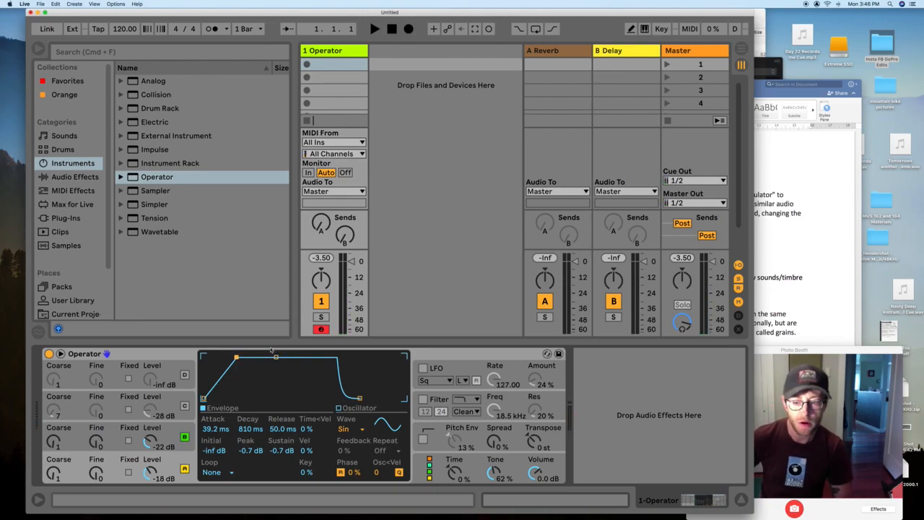
left_click_drag(237, 357, 261, 362)
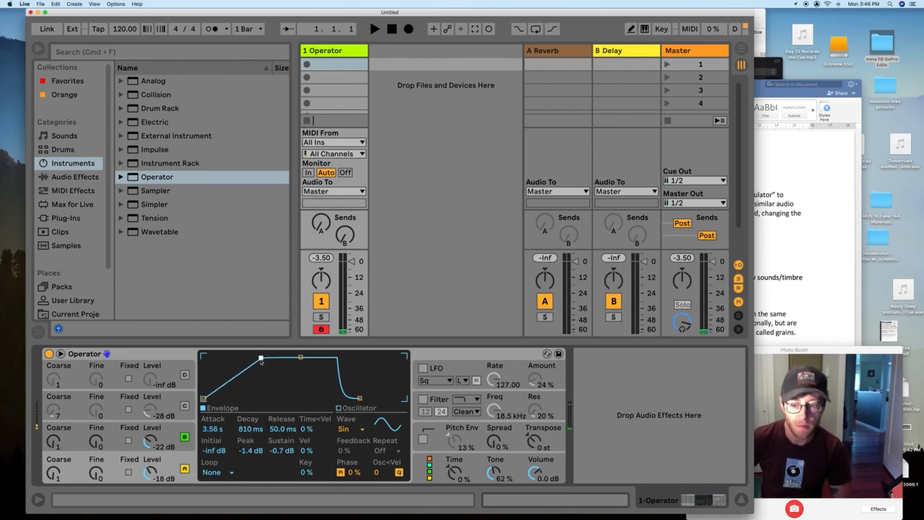
left_click_drag(261, 361, 273, 382)
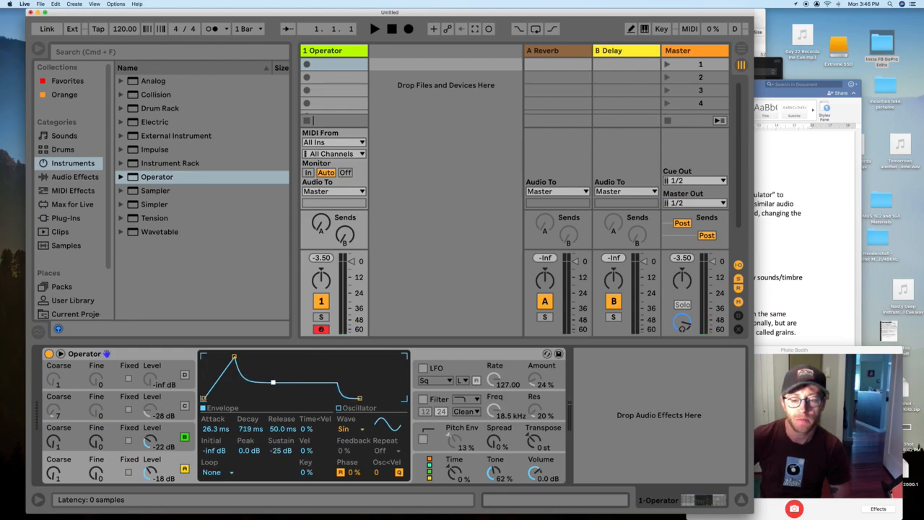
left_click_drag(233, 357, 219, 356)
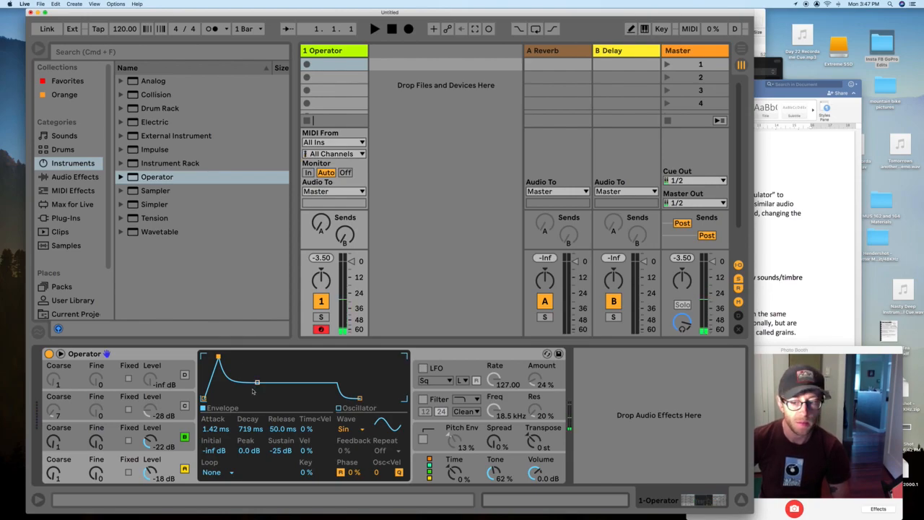
Set oscillator A's envelope to a 1.84 s attack, a 53.2 s decay and a 0.0 dB sustain.
left_click_drag(257, 384, 318, 356)
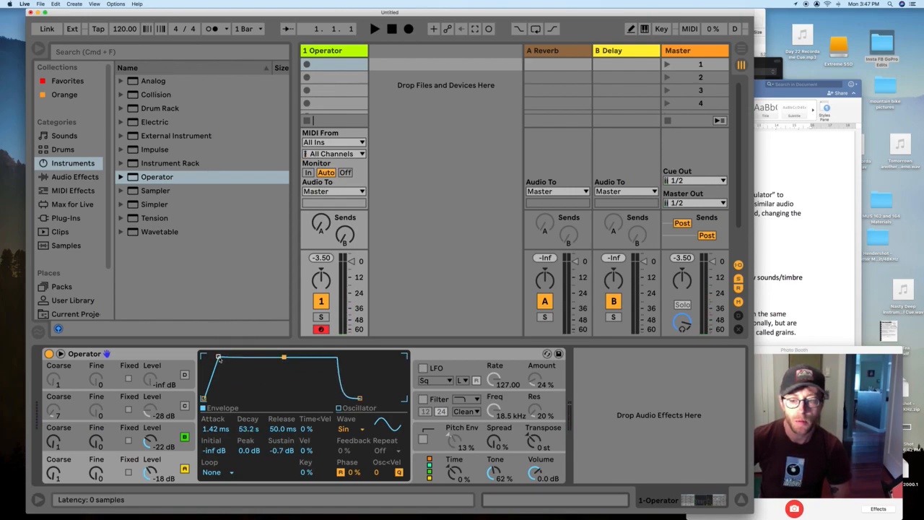
left_click_drag(218, 357, 242, 357)
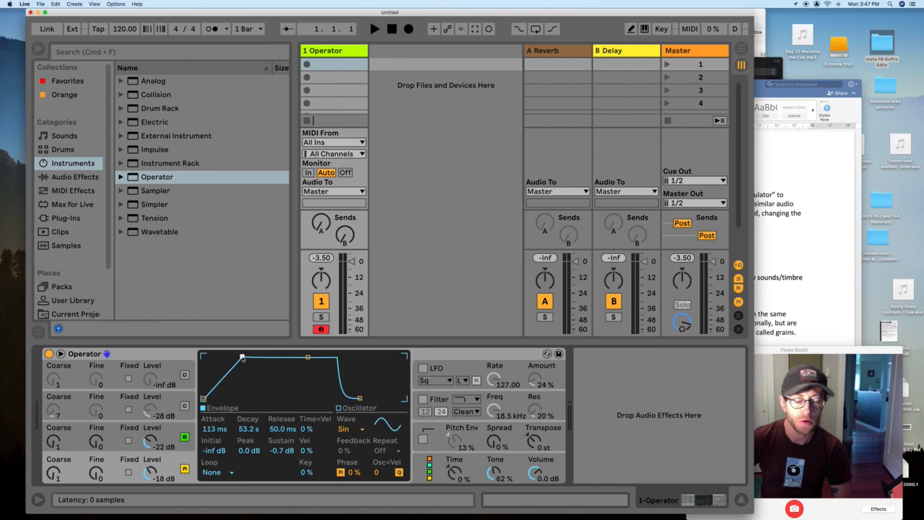
left_click_drag(307, 359, 308, 357)
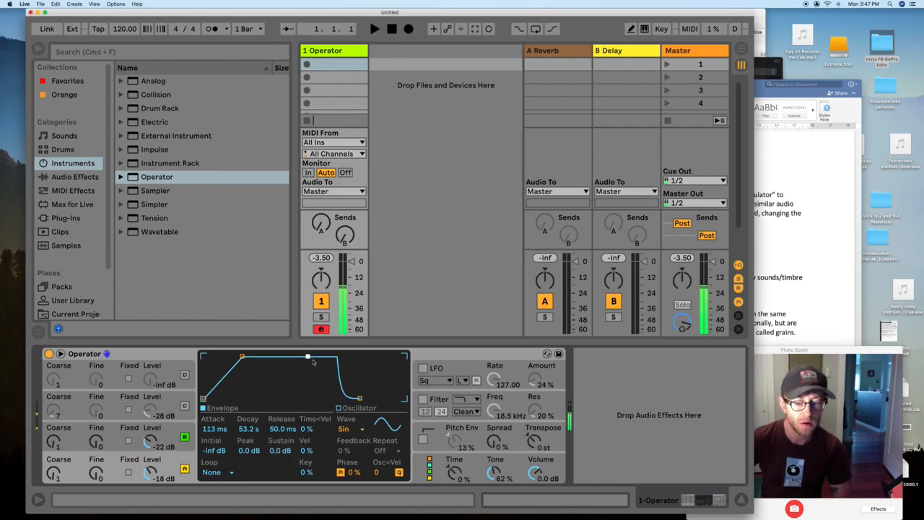
left_click_drag(242, 357, 257, 357)
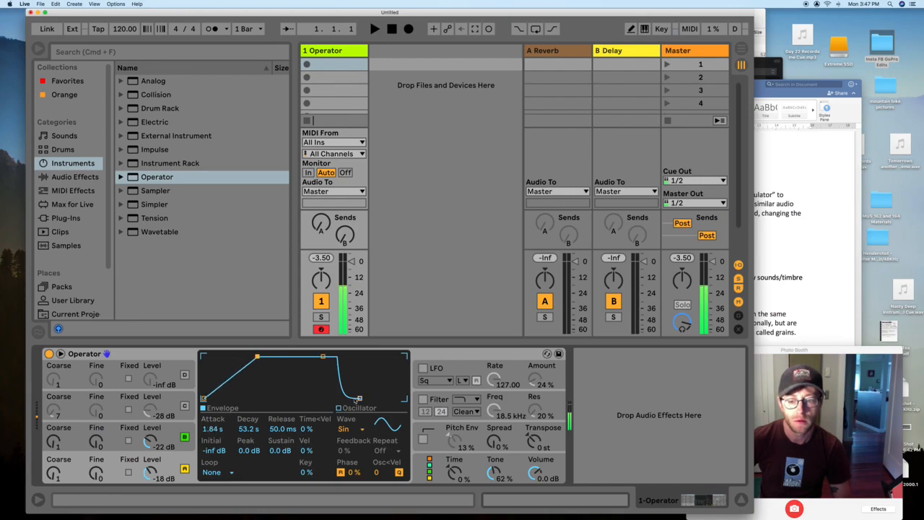
Set oscillator A's envelope to a 33.0 s release, 13.5 ms attack, 217 ms decay and -12 dB sustain.
left_click_drag(359, 397, 400, 398)
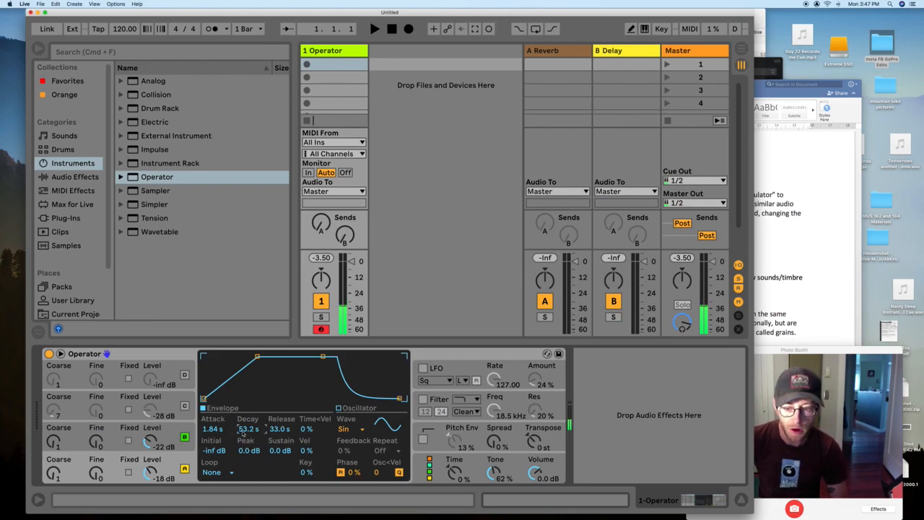
left_click_drag(244, 431, 245, 480)
mouse_move(258, 354)
left_mouse_down()
mouse_move(235, 356)
mouse_move(304, 358)
mouse_move(230, 356)
mouse_move(263, 369)
left_mouse_up()
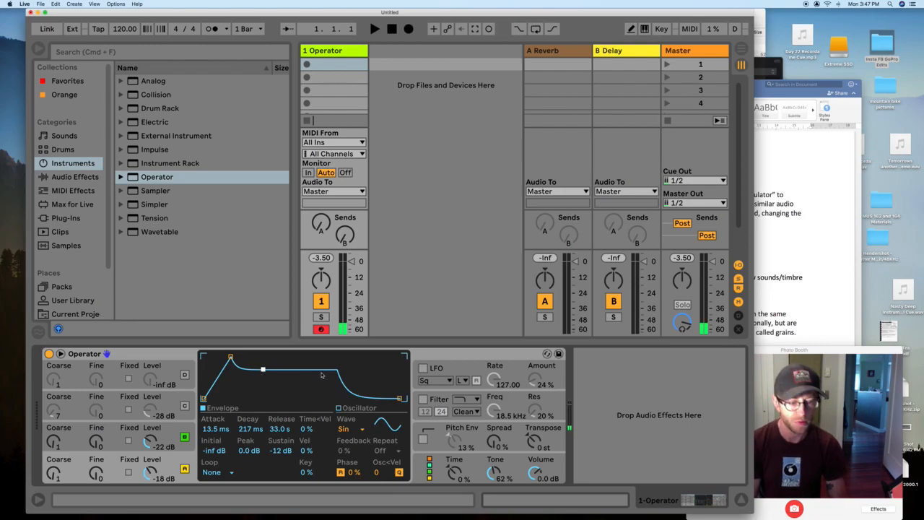
View the separate envelopes of oscillators B, C and D and return to oscillator A's envelope.
left_click(166, 433)
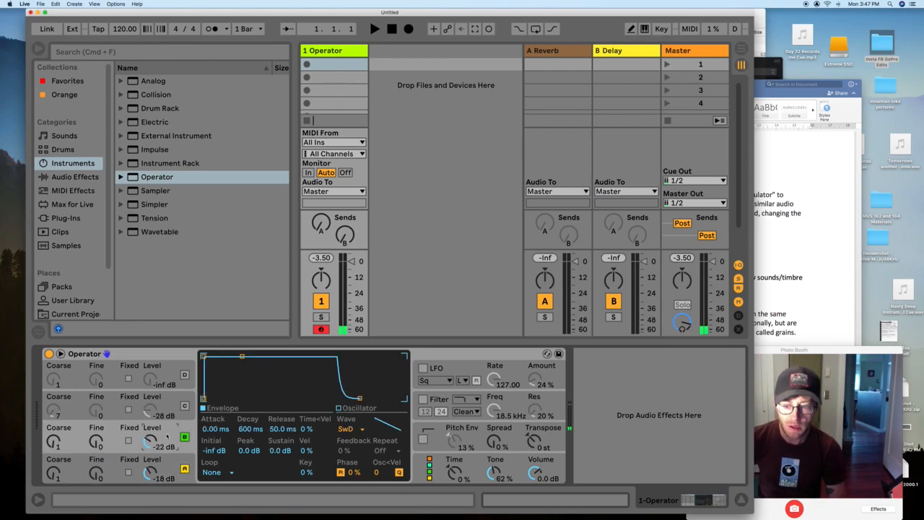
left_click(173, 405)
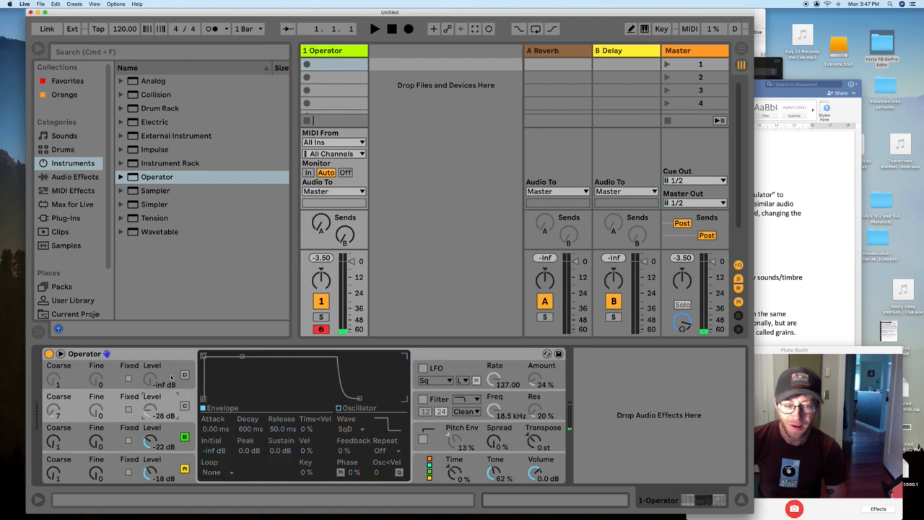
left_click(172, 377)
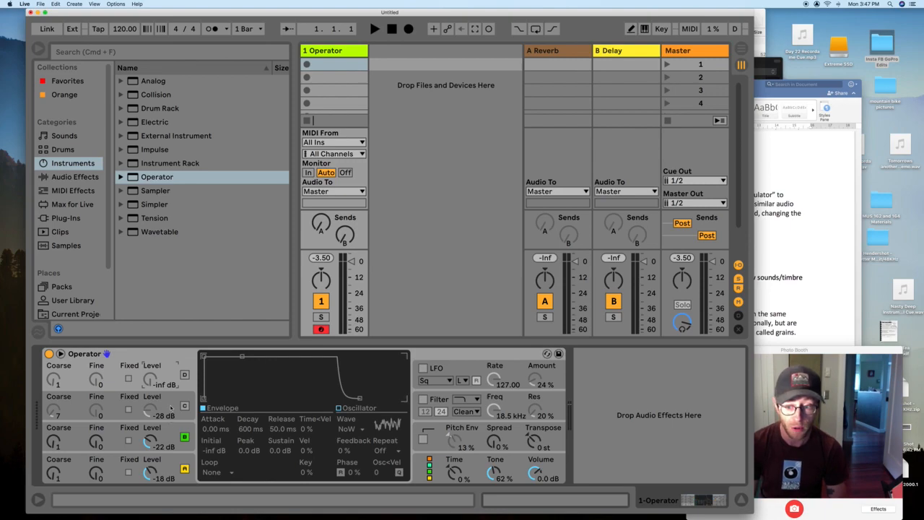
left_click(170, 441)
left_click(168, 455)
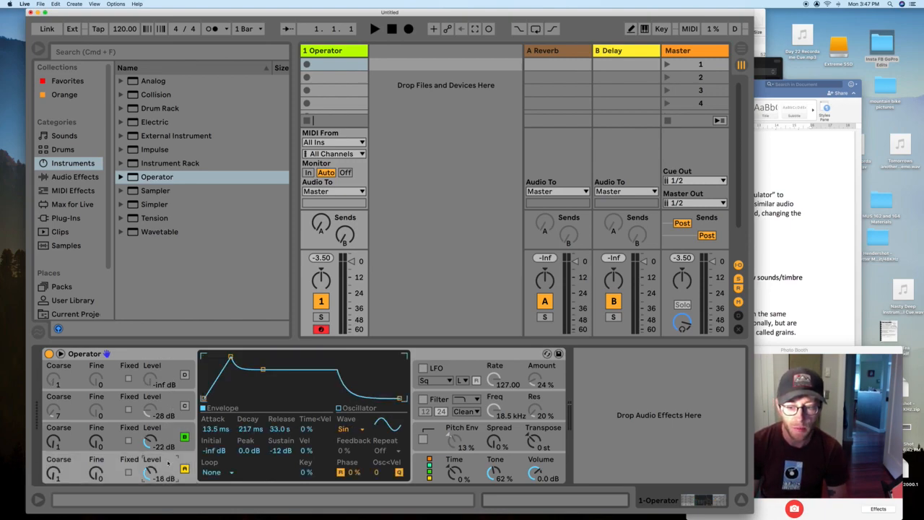
Shape oscillator B's envelope with a 0.43 ms attack, 74.1 ms decay, -20 dB sustain and 1.00 ms release.
left_click(171, 440)
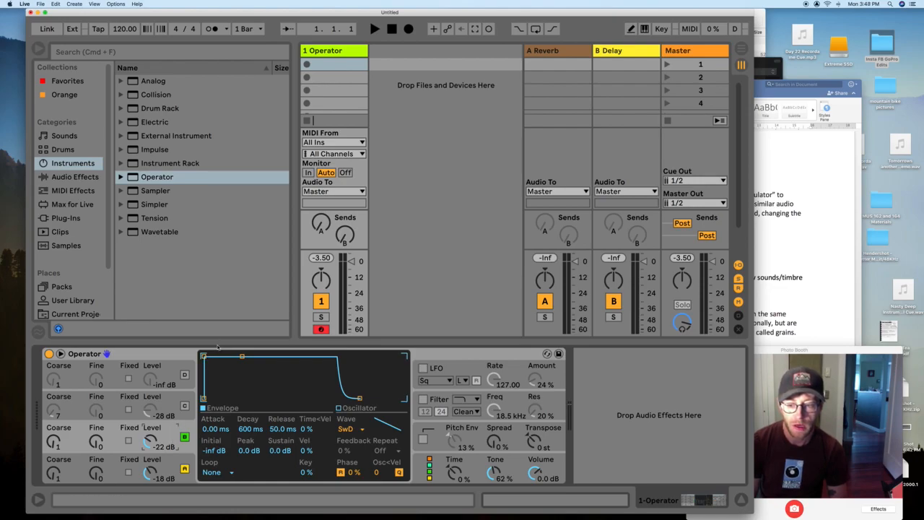
mouse_move(242, 357)
left_mouse_down()
mouse_move(251, 383)
mouse_move(243, 361)
left_mouse_up()
left_click_drag(360, 398, 336, 398)
left_click_drag(244, 361, 239, 369)
left_click_drag(239, 369, 237, 377)
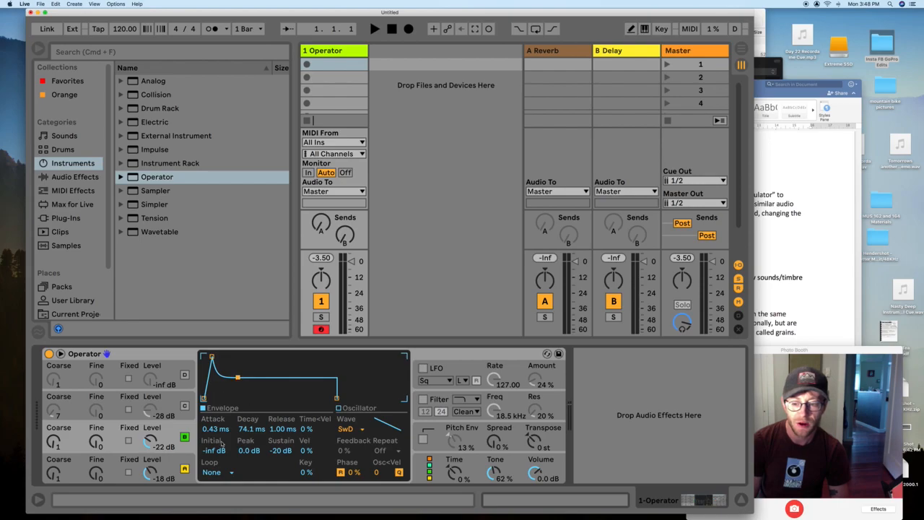
Set oscillator A's envelope to a 0.00 ms attack, 351 ms decay and 0.0 dB sustain.
left_click(165, 467)
mouse_move(231, 356)
left_mouse_down()
mouse_move(204, 356)
mouse_move(239, 356)
left_mouse_up()
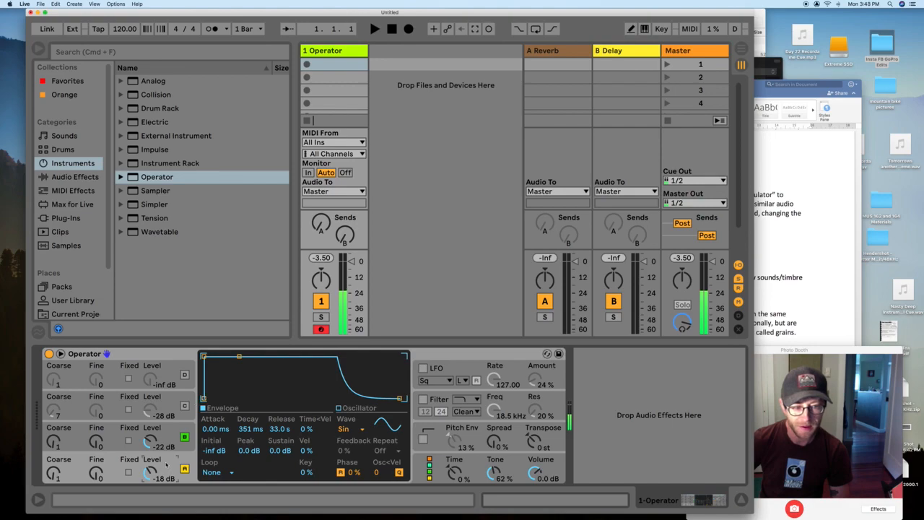
Set oscillator B's envelope to a 0.00 ms attack, 67.5 ms decay, 0.0 dB sustain and 1.00 ms release.
left_click(171, 437)
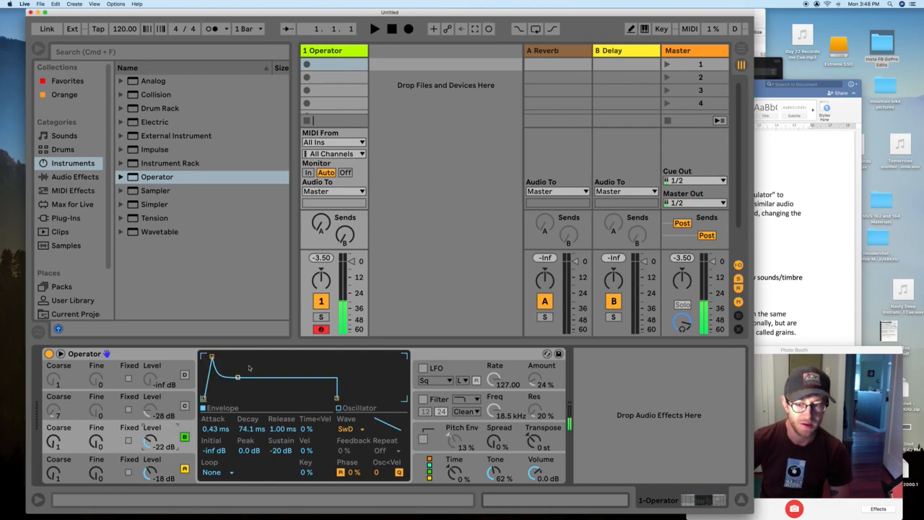
left_click_drag(237, 379, 244, 389)
left_click_drag(212, 357, 203, 356)
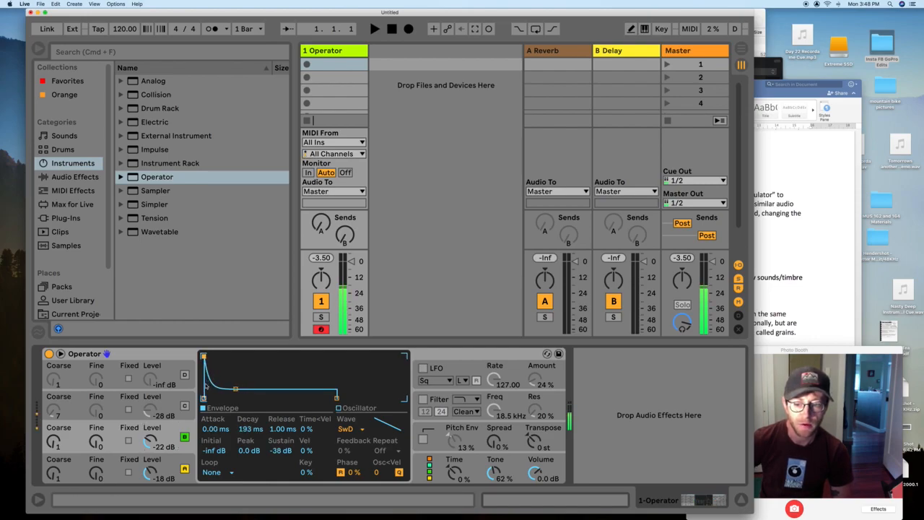
left_click_drag(235, 388, 232, 357)
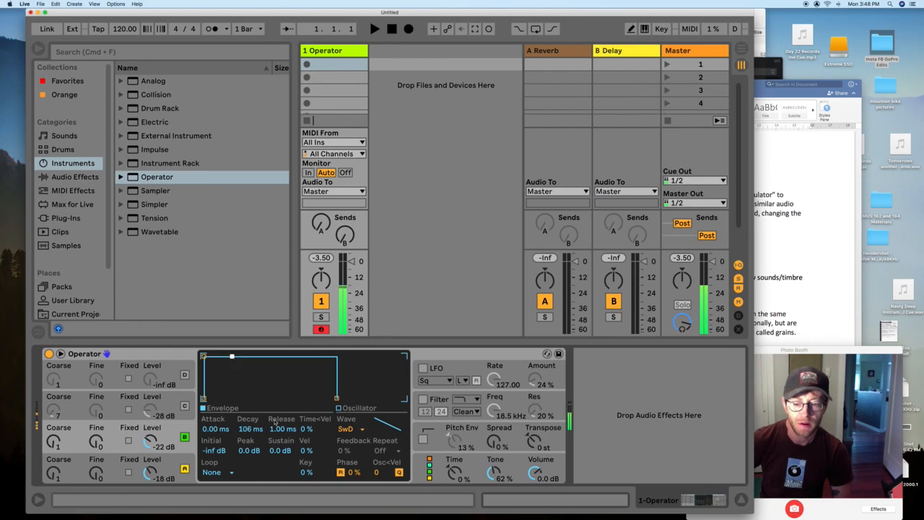
left_click_drag(272, 430, 273, 429)
mouse_move(250, 426)
left_mouse_down()
mouse_move(282, 430)
mouse_move(250, 424)
left_mouse_up()
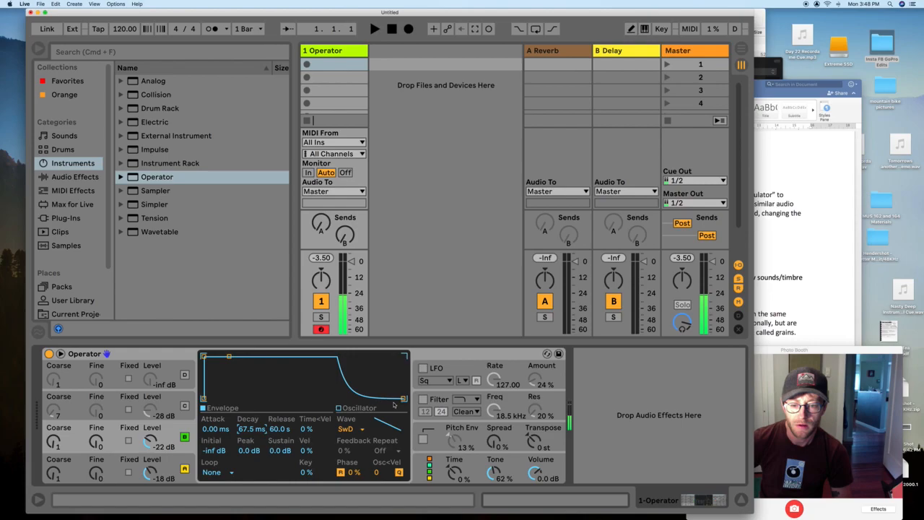
left_click_drag(404, 398, 337, 398)
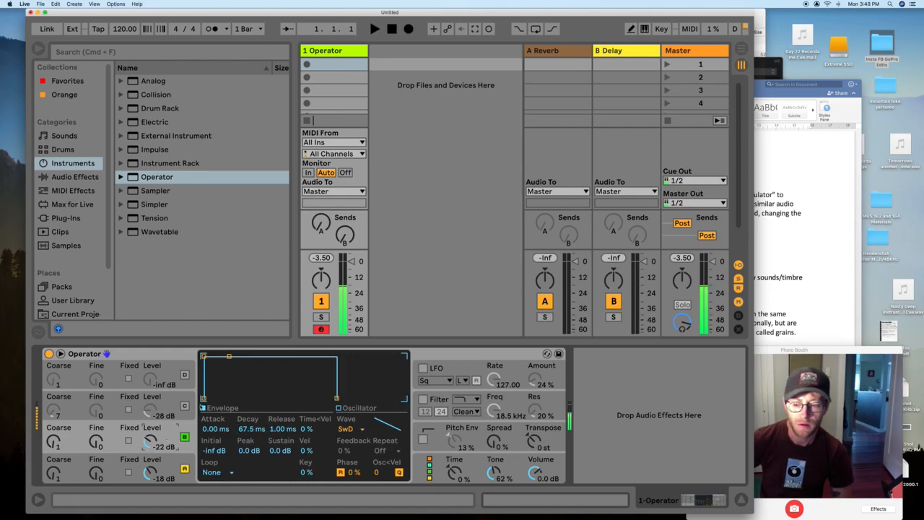
Set oscillator A's envelope to a -8.3 dB sustain, 1.77 s release and 56.8 ms decay.
left_click(158, 458)
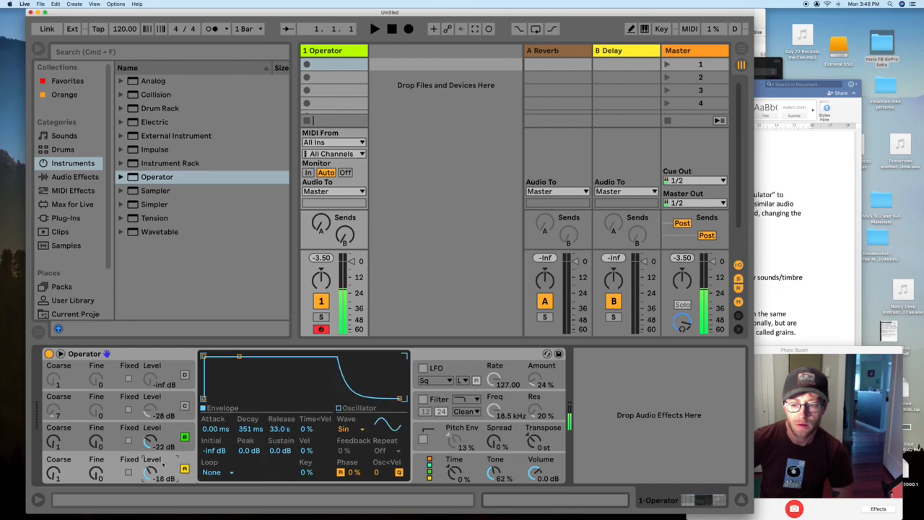
left_click_drag(240, 357, 258, 365)
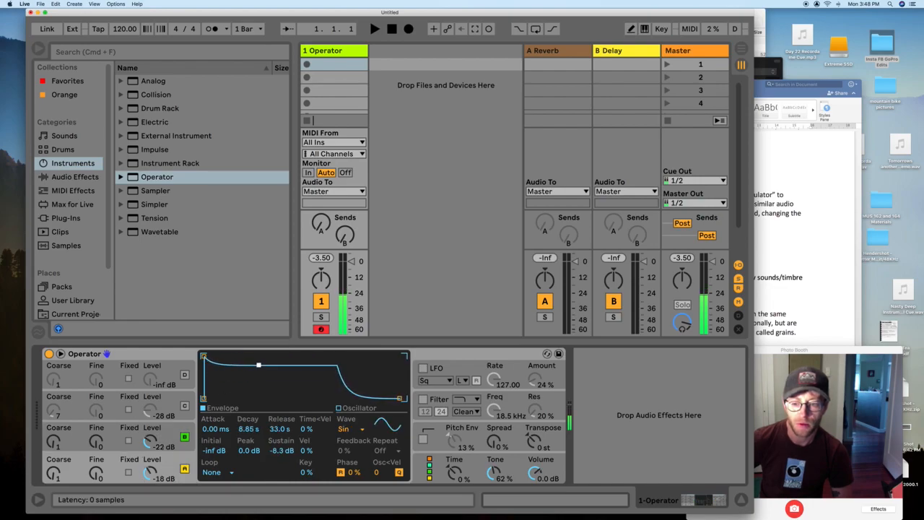
left_click_drag(280, 428, 280, 459)
left_click_drag(249, 429, 249, 452)
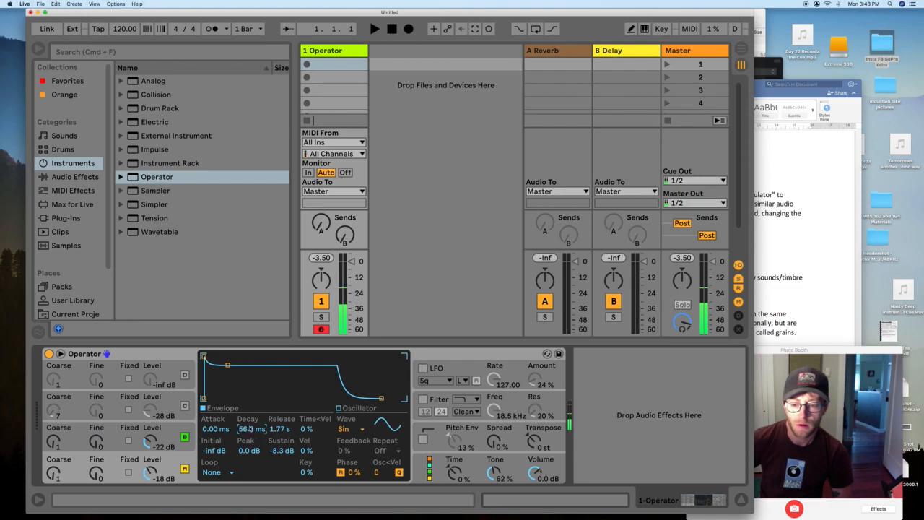
Set oscillator B's envelope to a 0.67 ms attack, 3.96 ms decay, 123 ms release and -3.4 dB sustain.
left_click(172, 436)
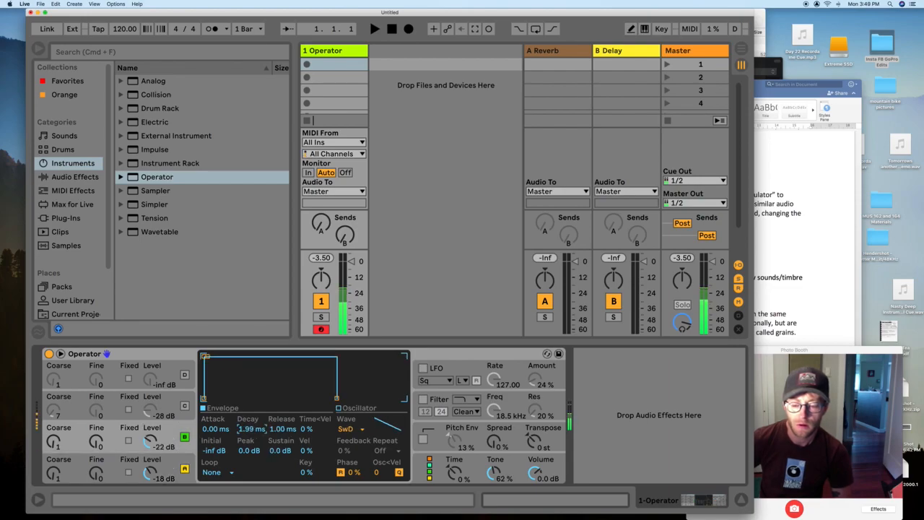
left_click_drag(205, 428, 205, 424)
left_click_drag(275, 430, 280, 459)
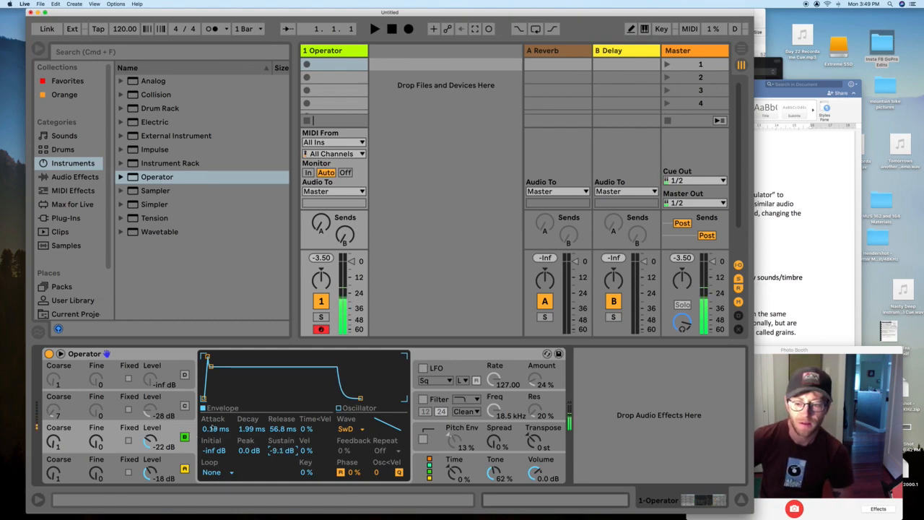
left_click_drag(208, 429, 281, 419)
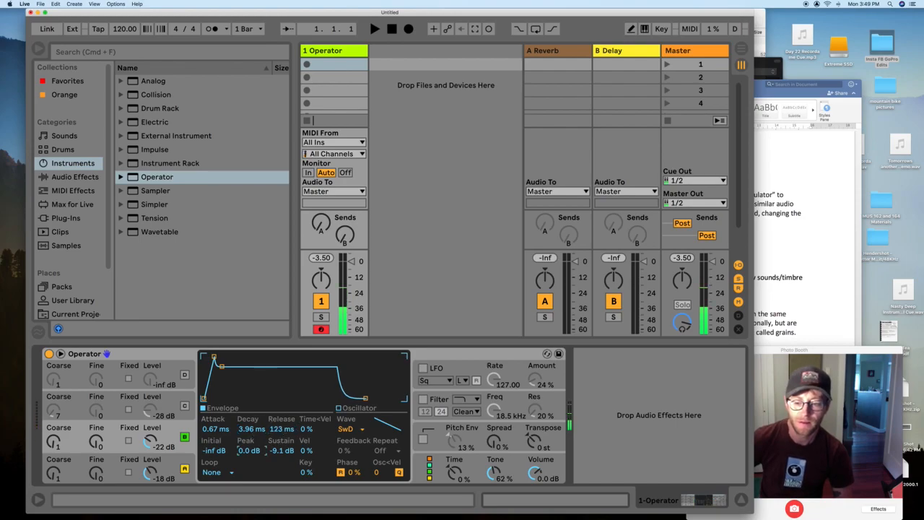
left_click_drag(269, 451, 269, 437)
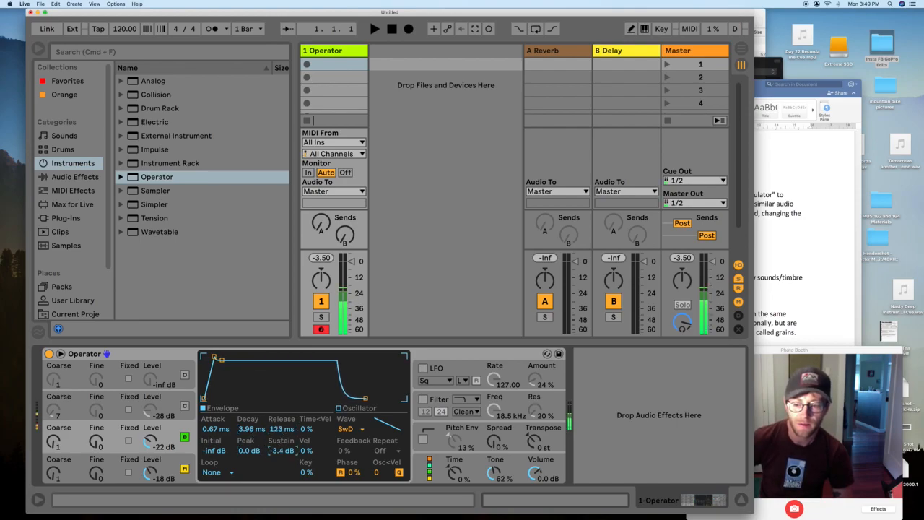
Raise oscillator A's level to -7.6 dB and lower oscillator B's level to -25 dB.
left_click_drag(150, 473, 150, 460)
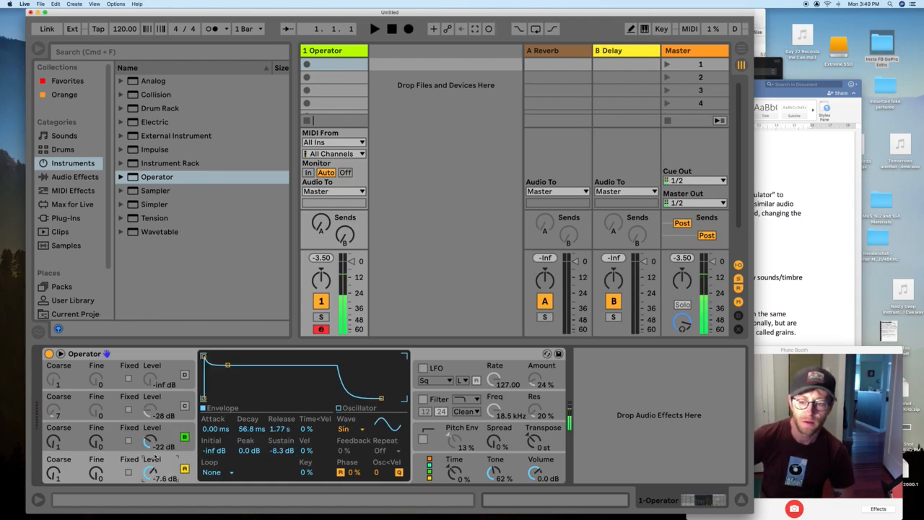
left_click_drag(150, 442, 150, 447)
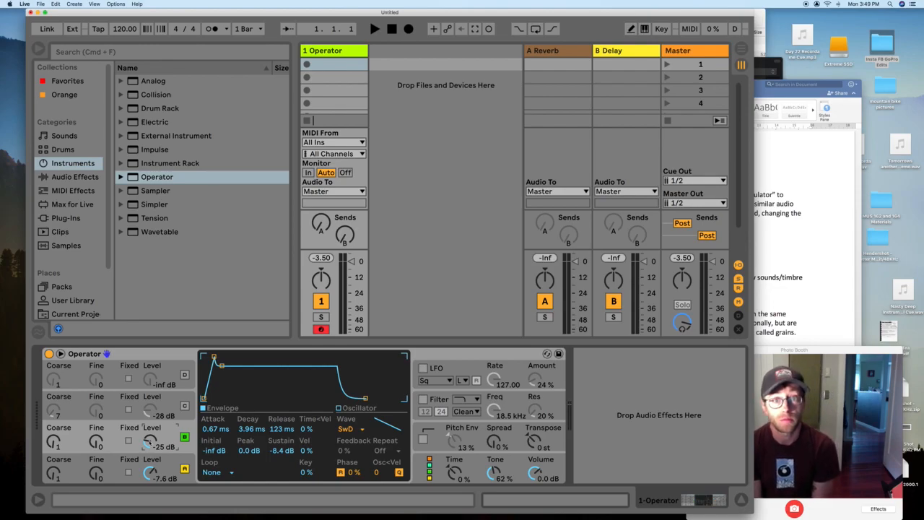
Display the LFO's settings and switch the LFO on.
left_click(443, 370)
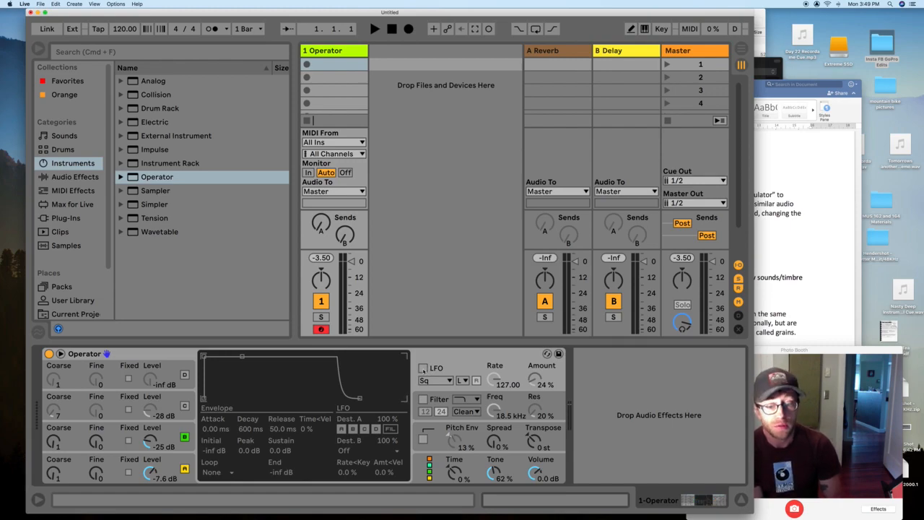
left_click(423, 368)
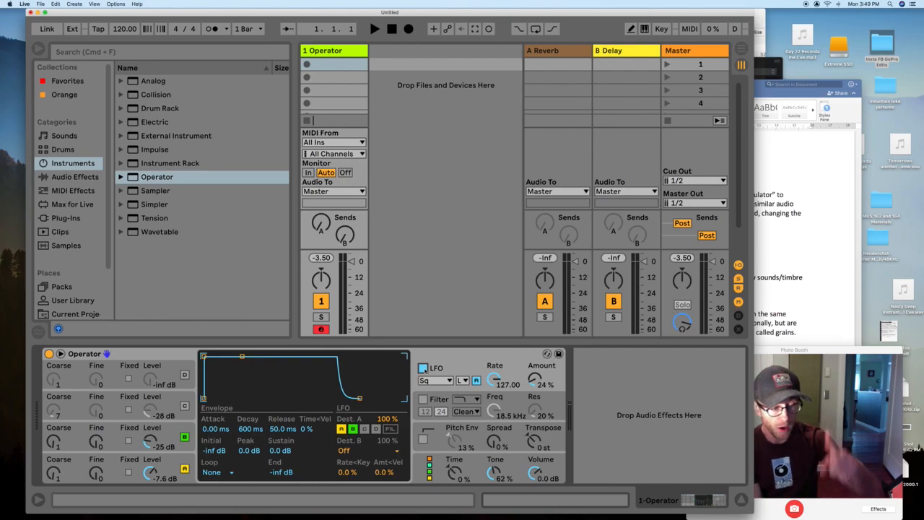
Switch the LFO waveform to Sine and sweep its rate down to 66.52 and back up to 118.94.
left_click(433, 380)
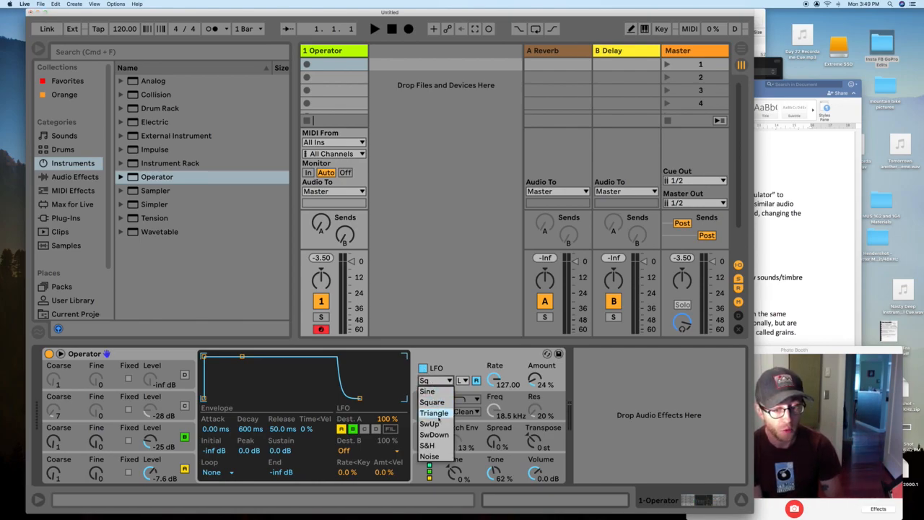
left_click(448, 368)
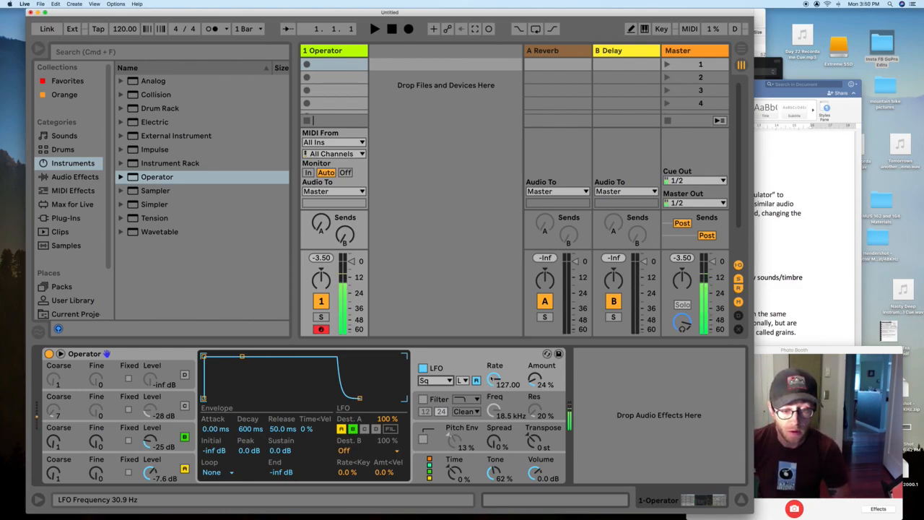
left_click_drag(494, 381, 494, 405)
left_click(435, 380)
left_click(434, 380)
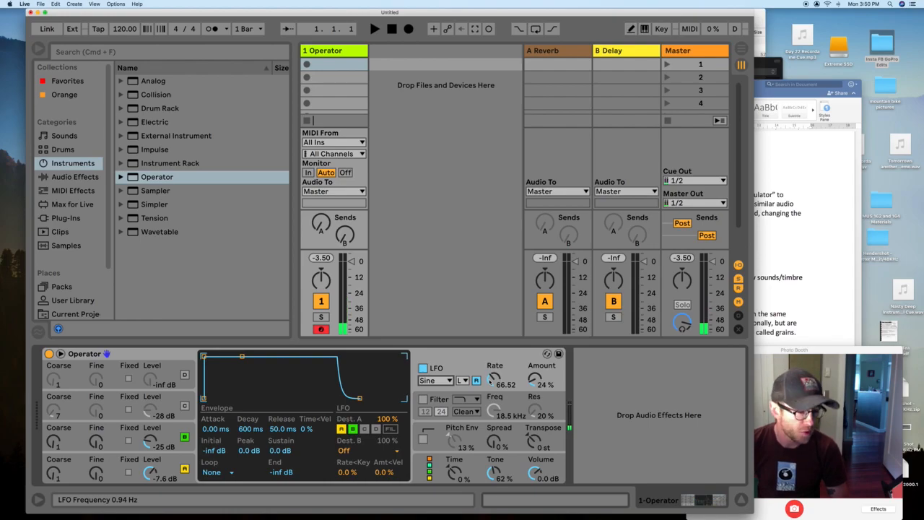
left_click_drag(491, 382, 495, 352)
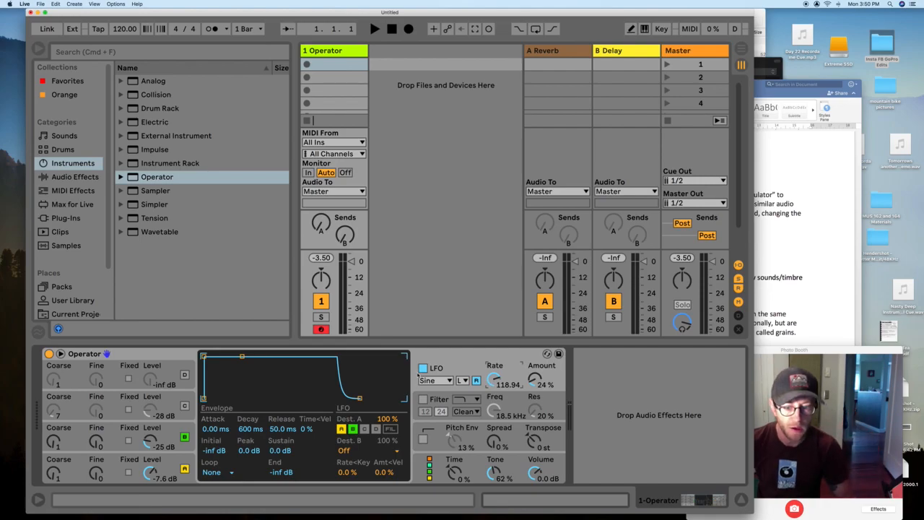
Set the LFO waveform to Square, its rate to 127.00 and its amount to 13%.
left_click(435, 381)
left_click(432, 402)
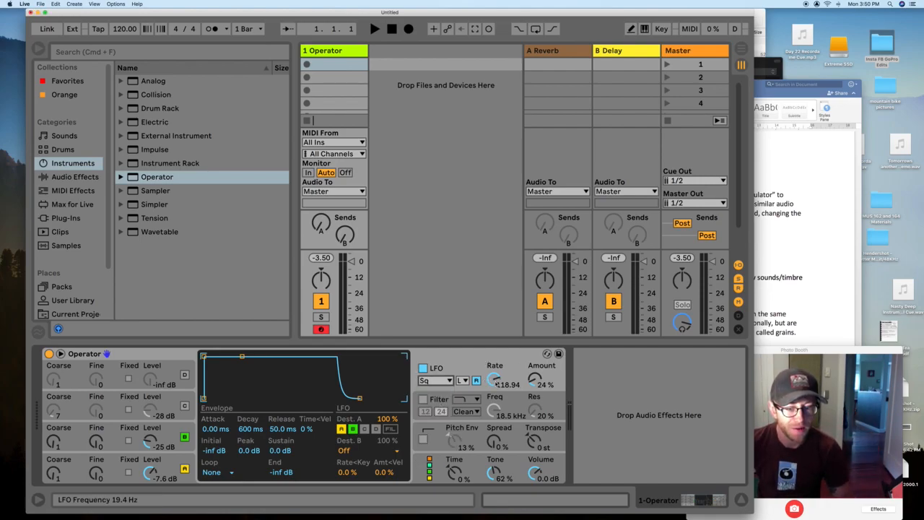
left_click_drag(496, 383, 522, 364)
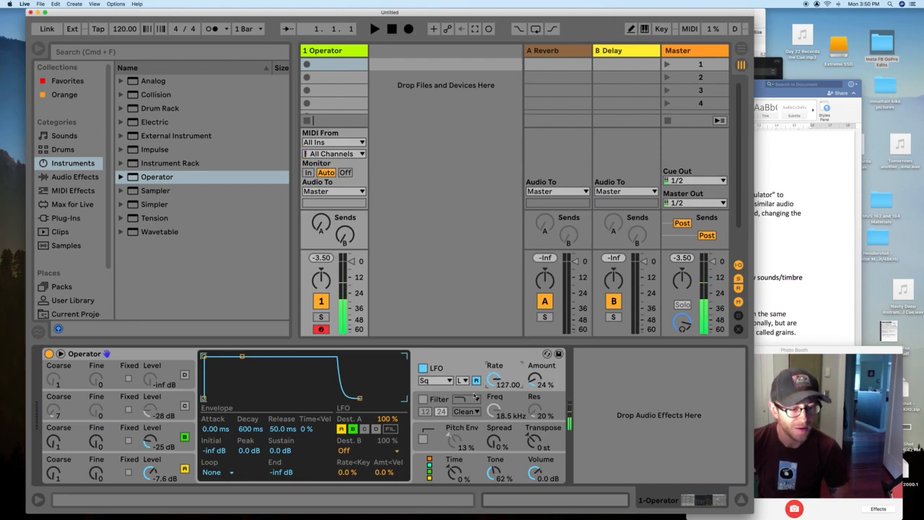
mouse_move(532, 383)
left_mouse_down()
mouse_move(533, 369)
mouse_move(532, 397)
left_mouse_up()
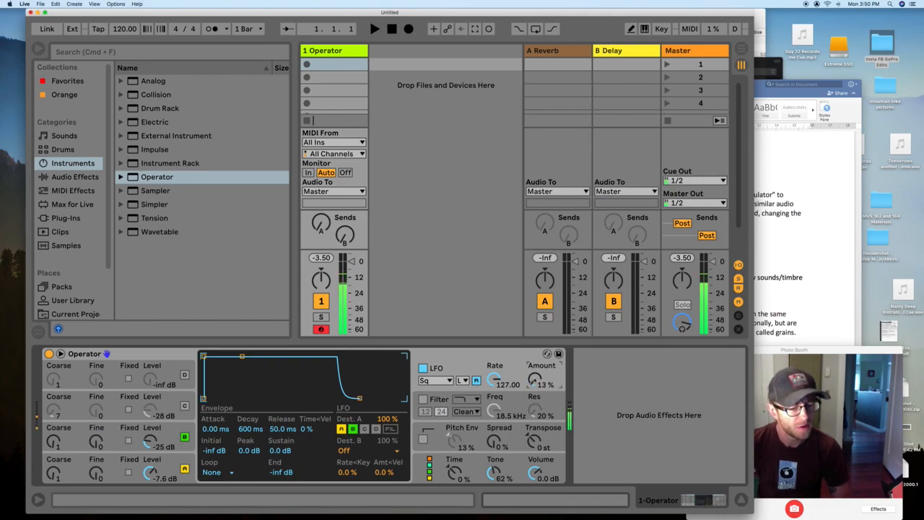
Switch on the filter as a high-pass with a 12 dB slope, toggling it off and on to compare the sound.
left_click(423, 399)
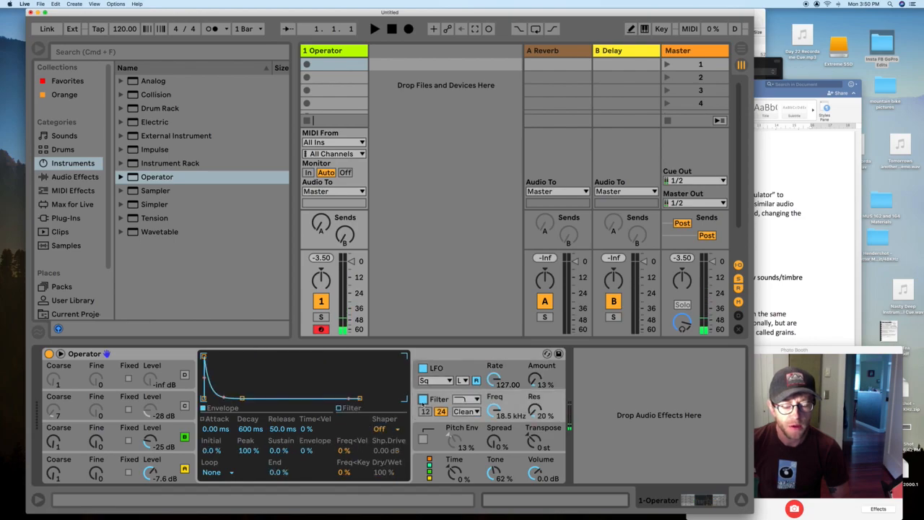
left_click(422, 399)
left_click(466, 399)
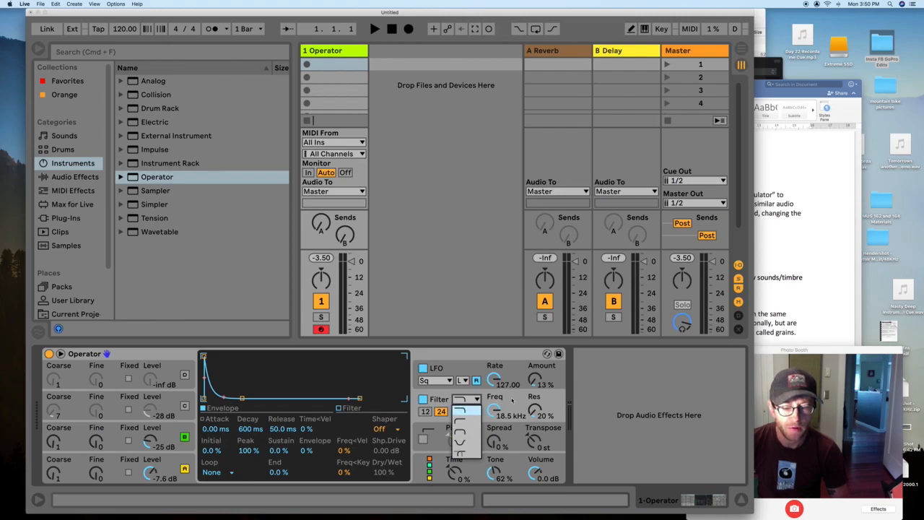
left_click(460, 410)
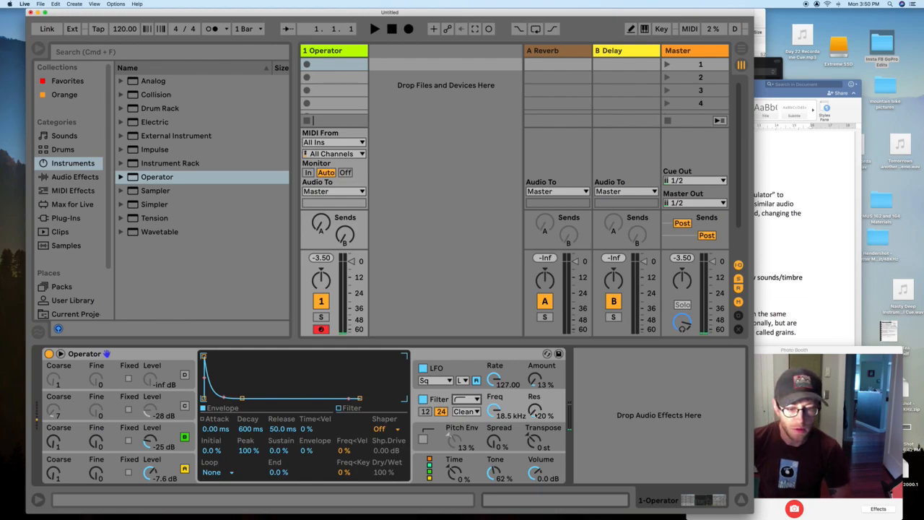
left_click(425, 411)
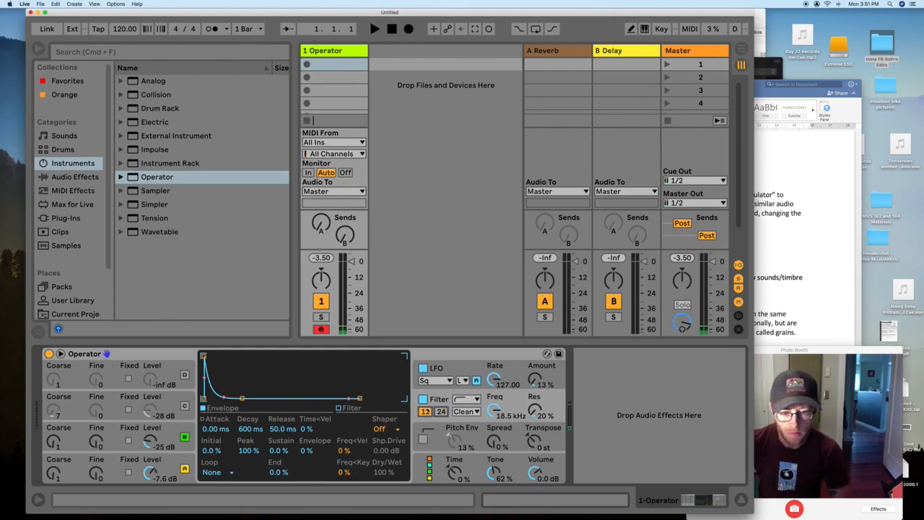
left_click(424, 400)
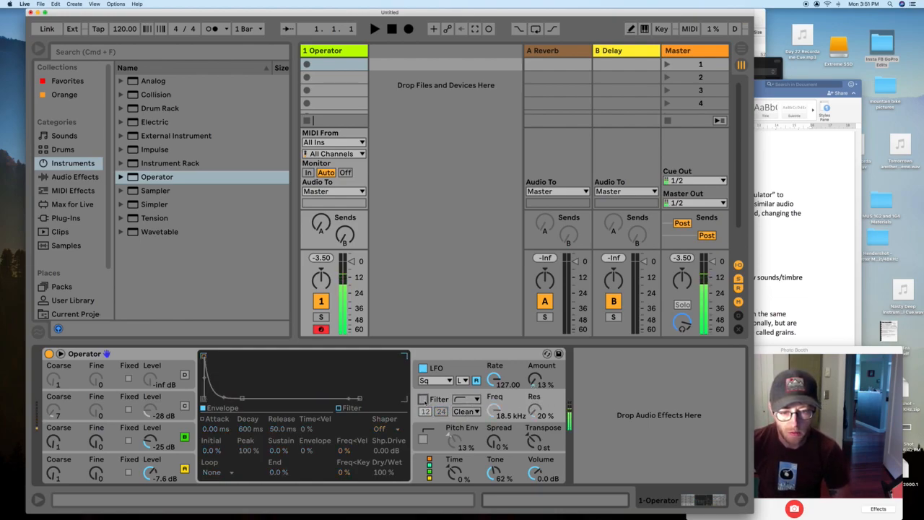
left_click(425, 400)
Set the filter frequency to 30.0 Hz and its resonance to 42%, keeping the Clean circuit type.
left_click_drag(494, 410, 494, 448)
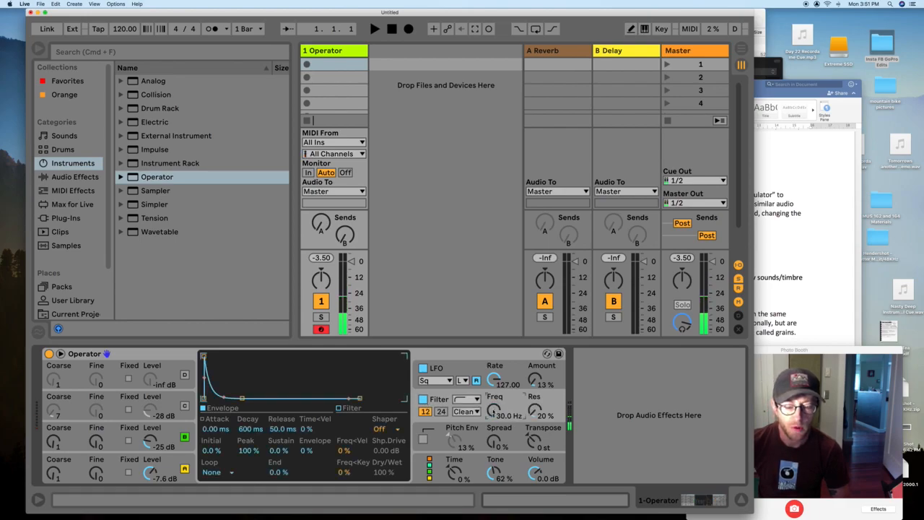
mouse_move(495, 409)
left_mouse_down()
mouse_move(494, 390)
mouse_move(494, 410)
left_mouse_up()
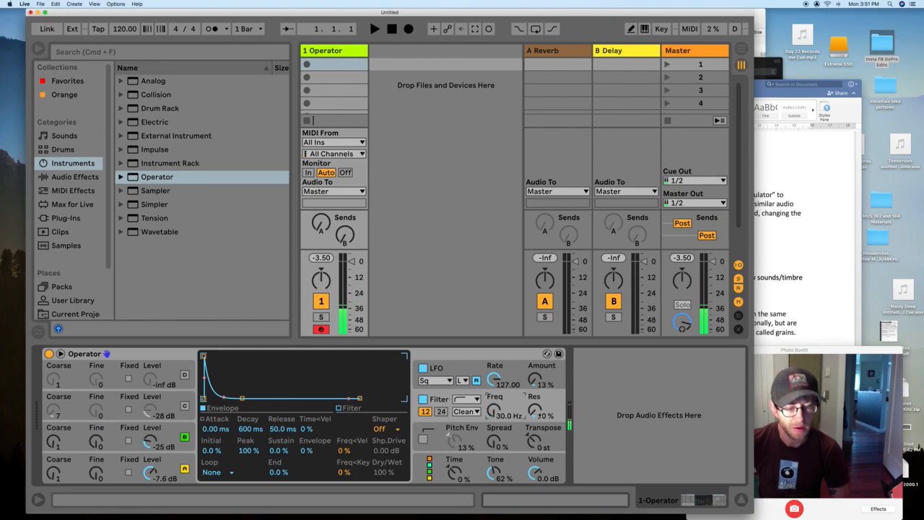
mouse_move(535, 412)
left_mouse_down()
mouse_move(535, 388)
mouse_move(535, 396)
left_mouse_up()
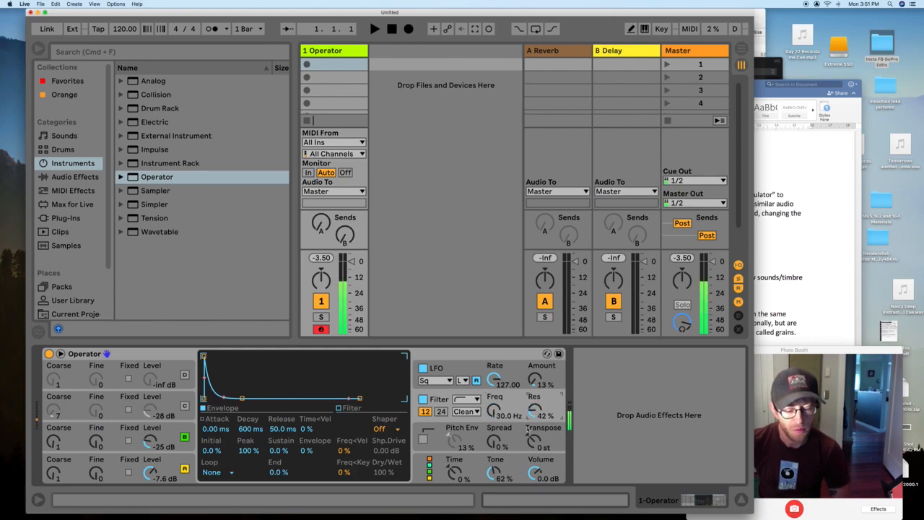
left_click(467, 412)
left_click(467, 412)
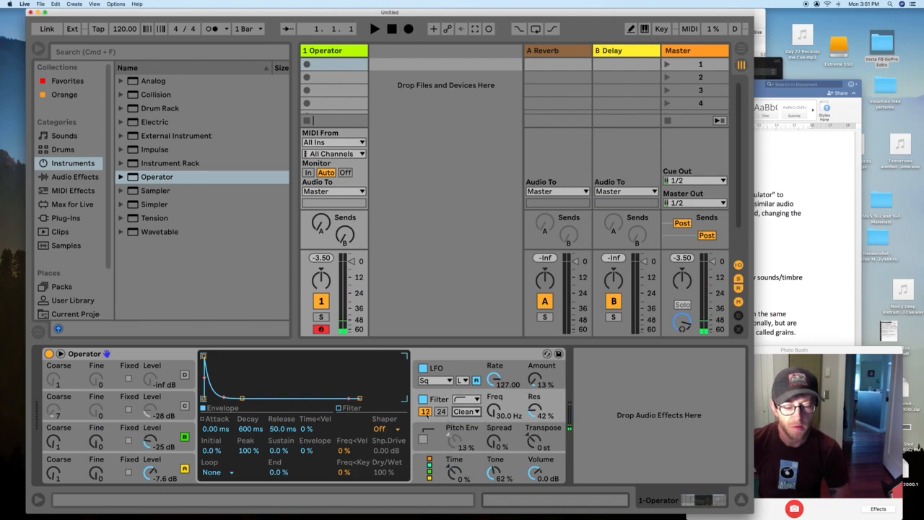
Try the filter's 24 dB slope and return it to 12 dB.
left_click(441, 412)
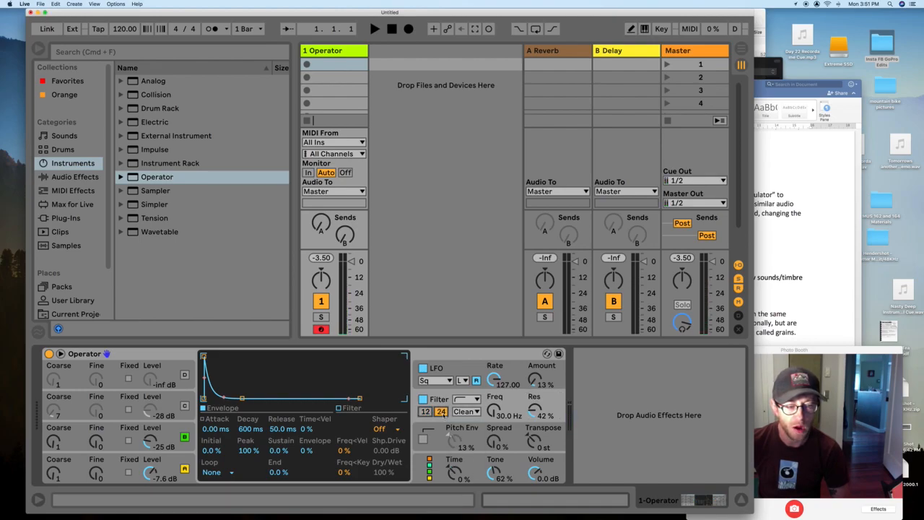
left_click(426, 411)
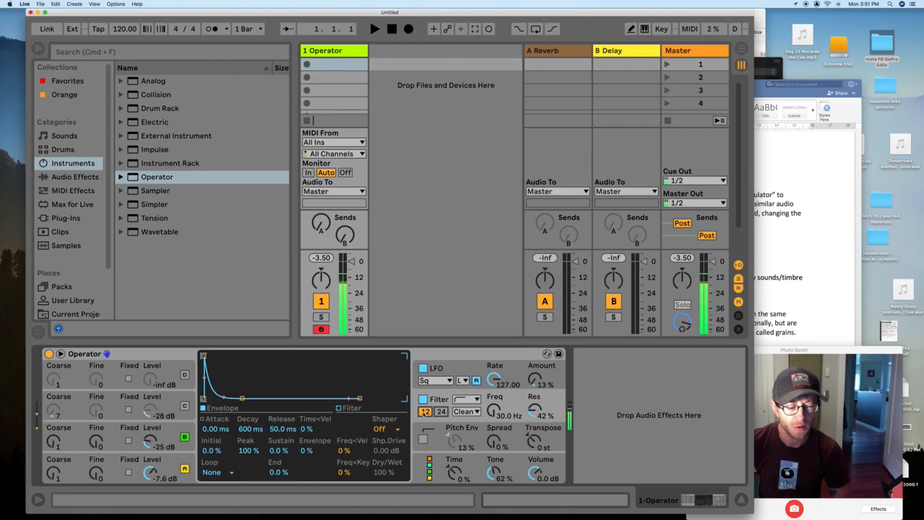
left_click(426, 412)
left_click(426, 412)
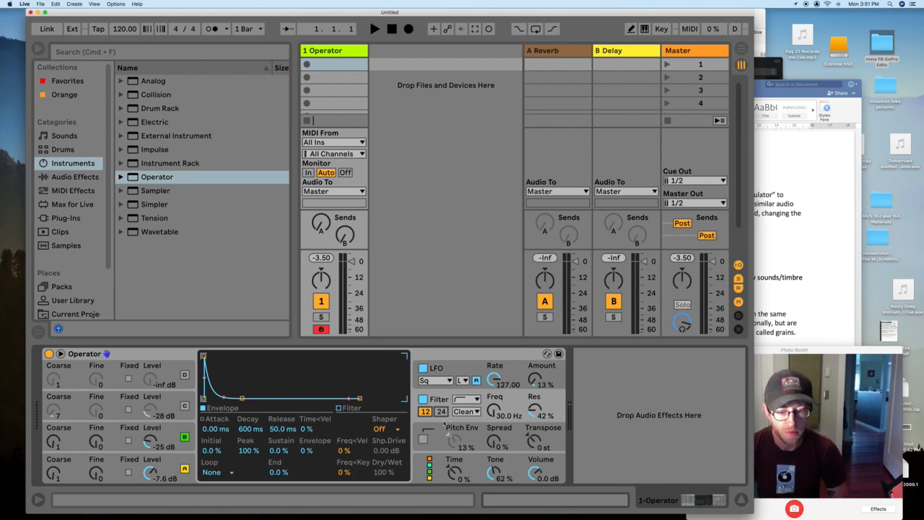
Switch on the pitch envelope with a 0.19 ms attack and -48 st peak, setting its amount to -30% and the transpose to -3 st.
left_click(424, 440)
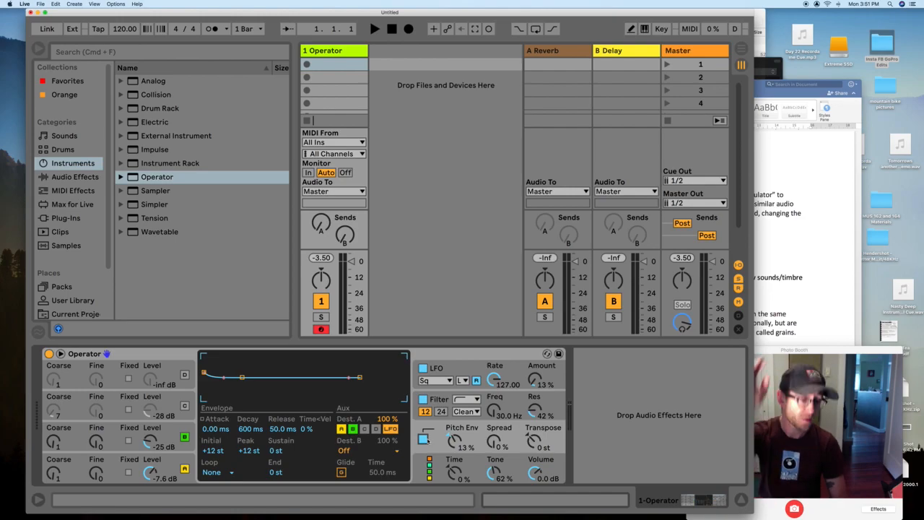
left_click_drag(205, 373, 205, 367)
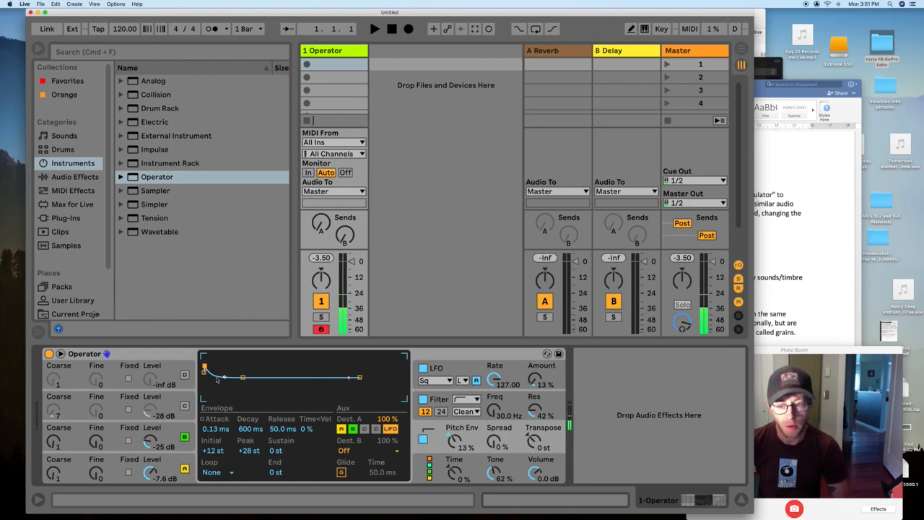
left_click_drag(205, 369, 208, 399)
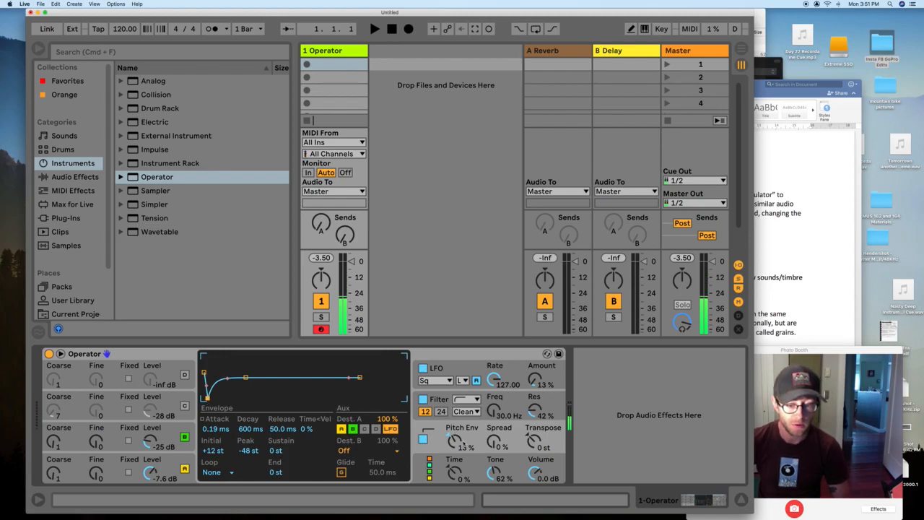
left_click_drag(495, 440, 535, 447)
left_click_drag(454, 442, 453, 454)
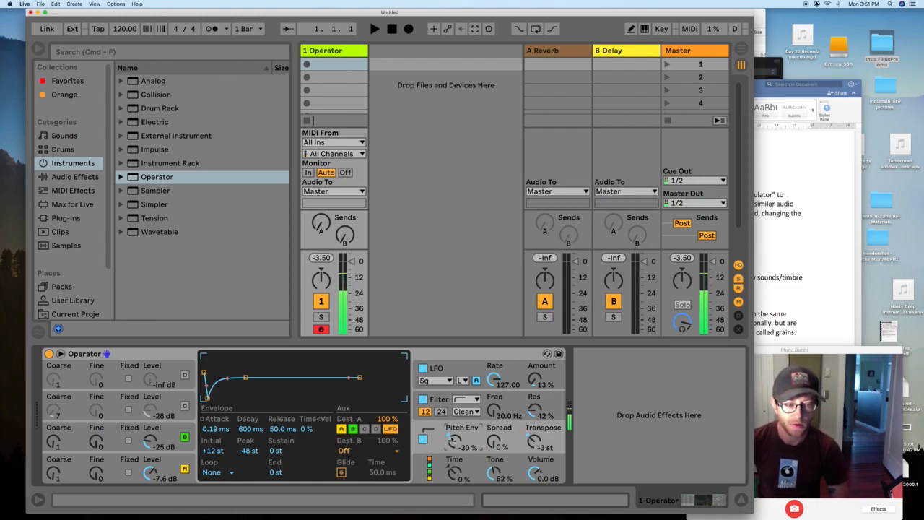
Switch off the pitch envelope, the LFO and the filter.
left_click(423, 439)
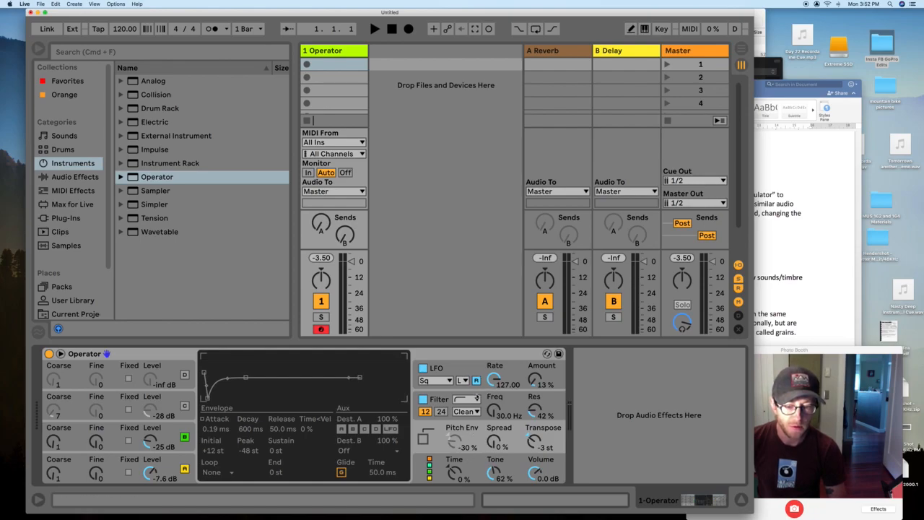
left_click(424, 368)
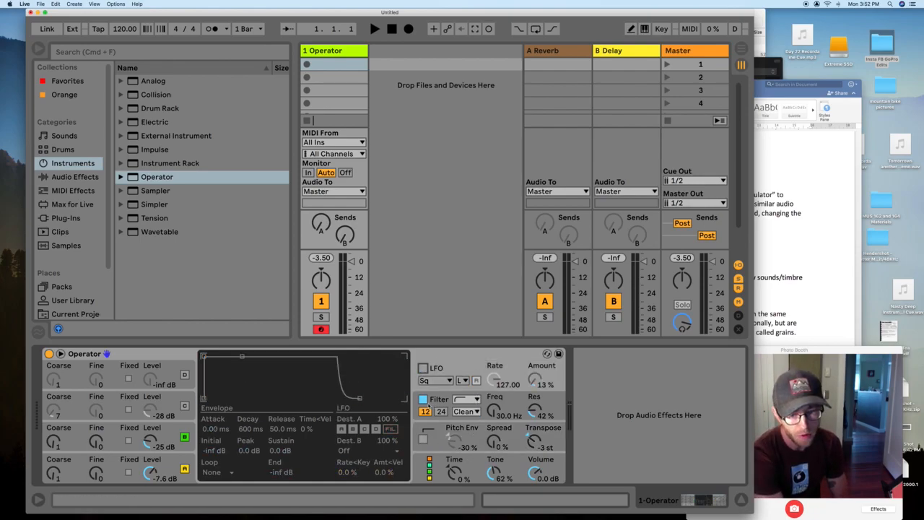
left_click(423, 400)
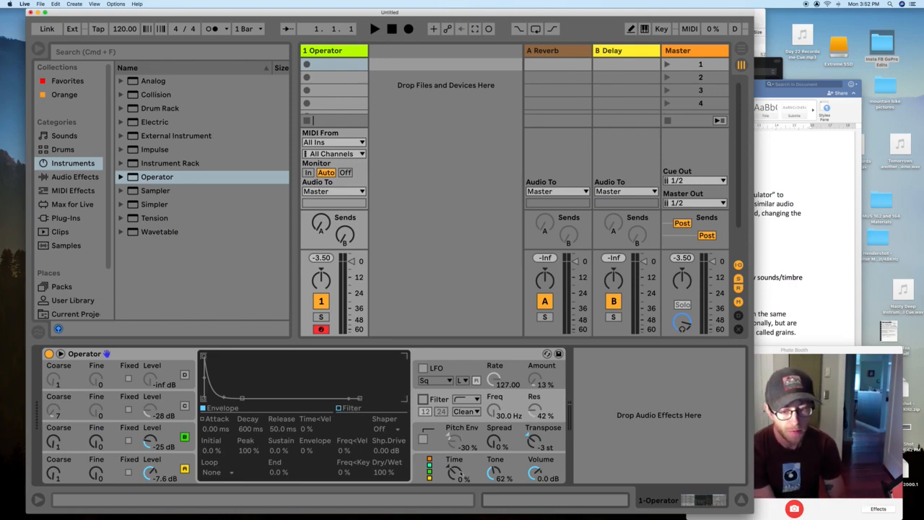
Lower Operator's global tone to 52%.
left_click_drag(494, 471, 494, 473)
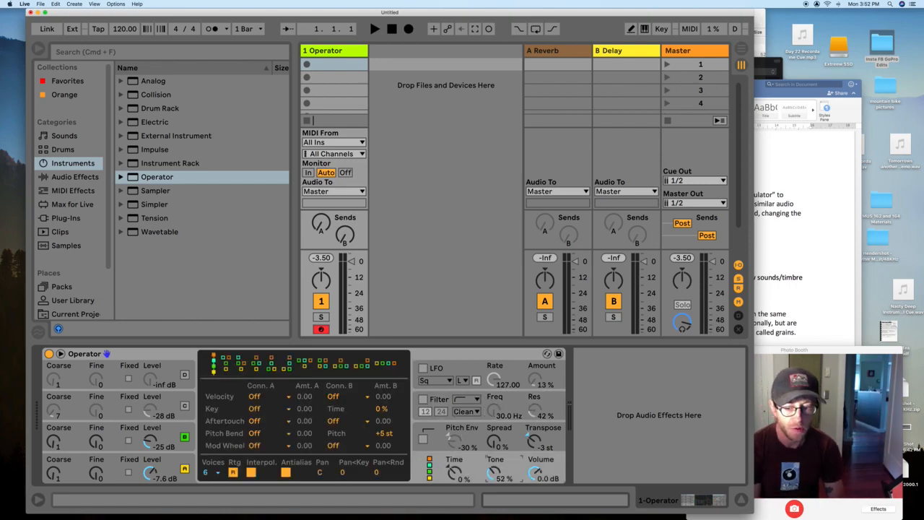